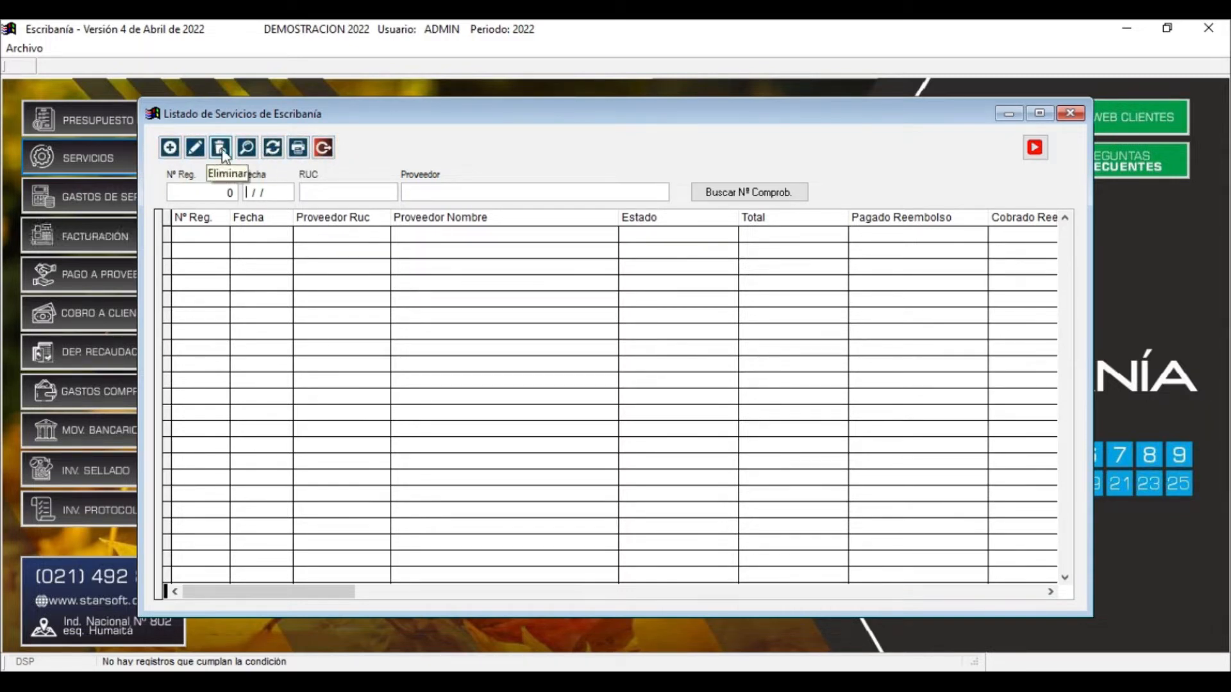
# Create a new notary expense entry and choose CORTE SUPREMA DE JUSTICIA as its supplier
pyautogui.click(170, 148)
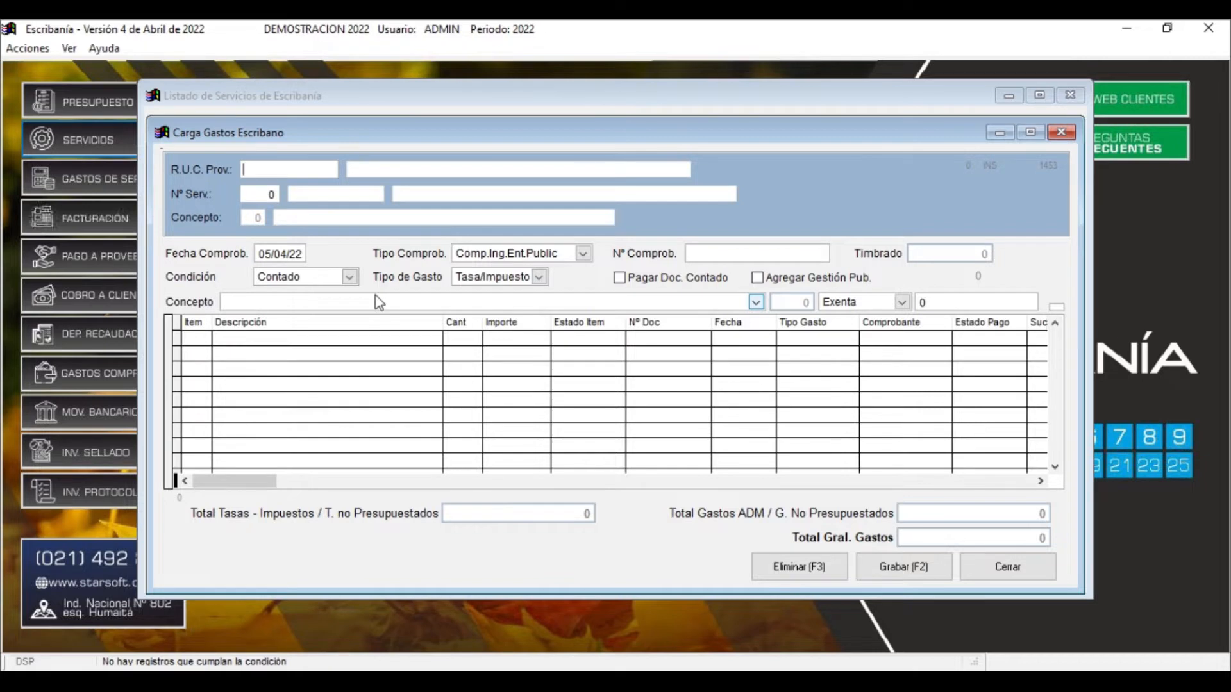
pyautogui.press('Return')
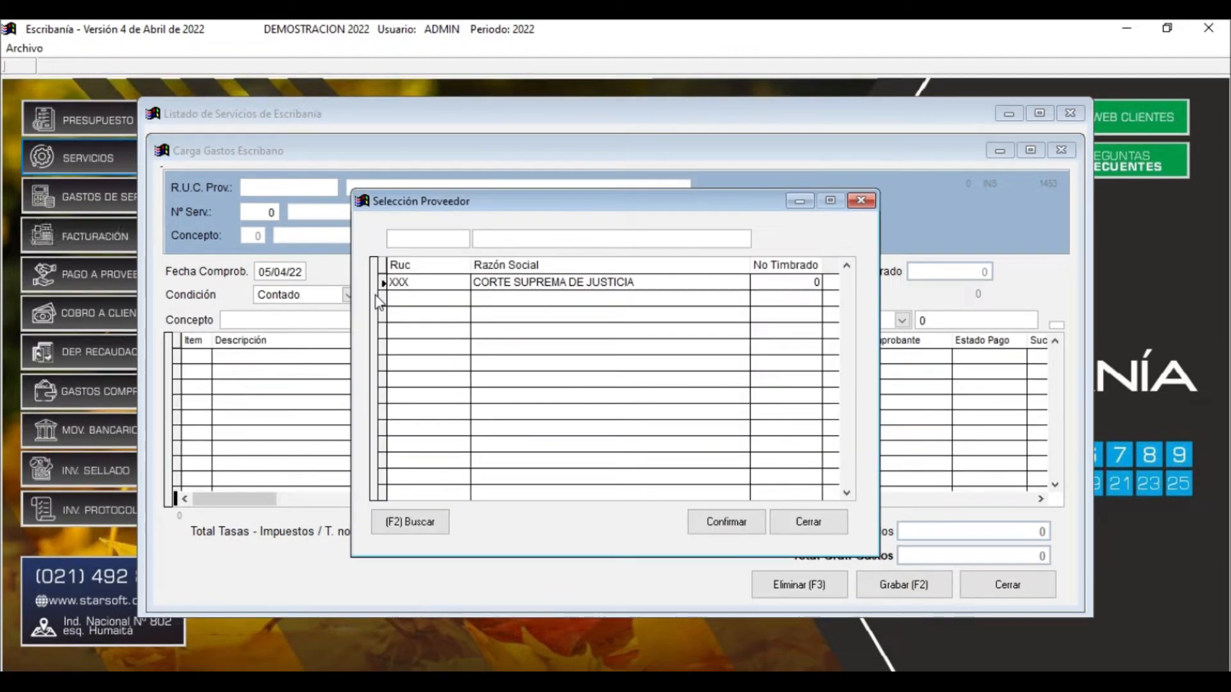
pyautogui.press('Return')
pyautogui.press('Return')
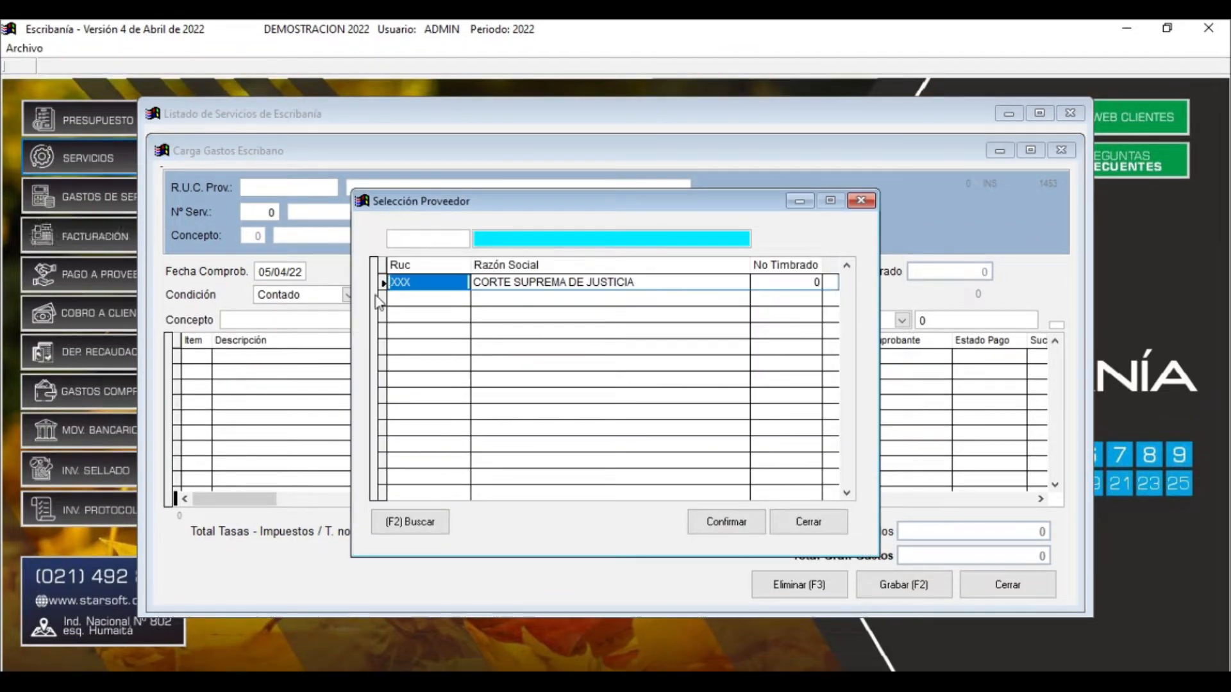
pyautogui.press('Return')
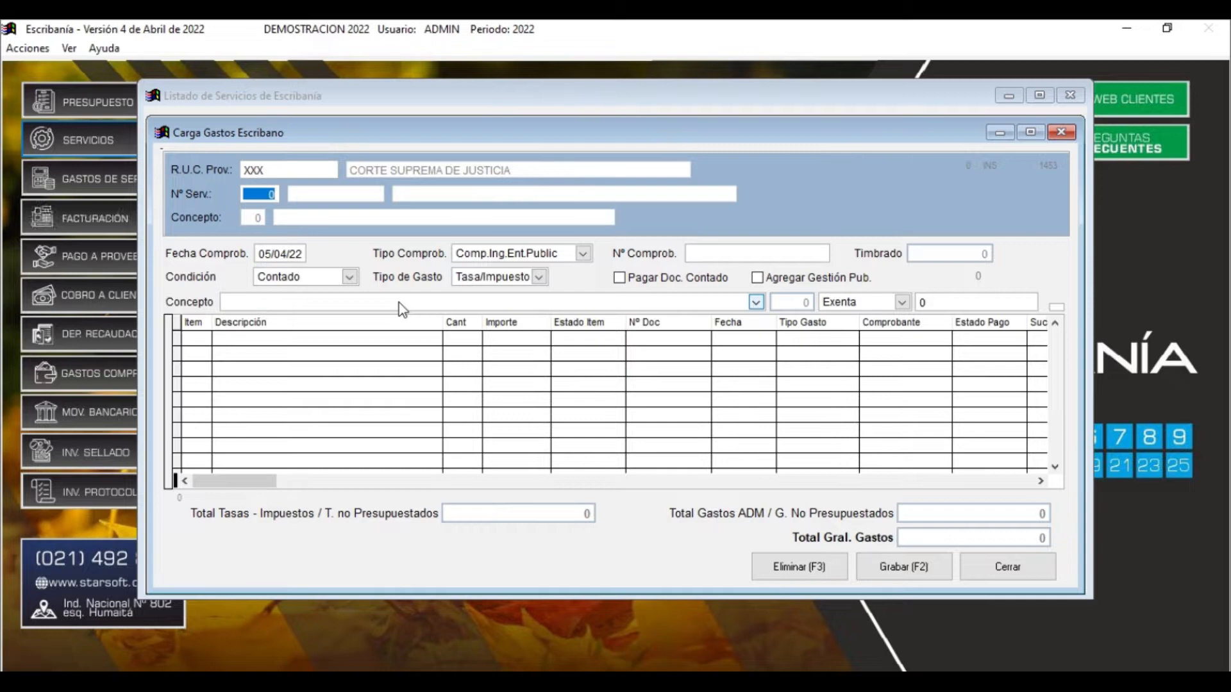
# Link the expense to service number 1, the vehicle transfer for STARSOFT SRL, from the list of services
pyautogui.write('1')
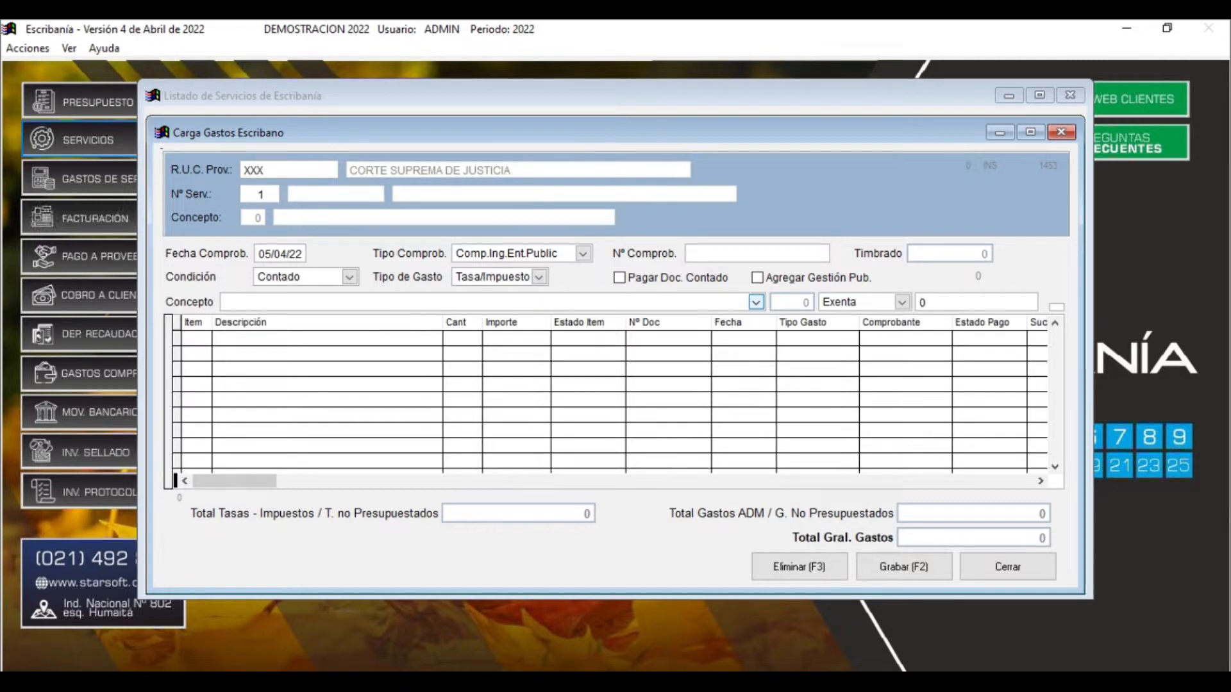
pyautogui.press('BackSpace')
pyautogui.press('Return')
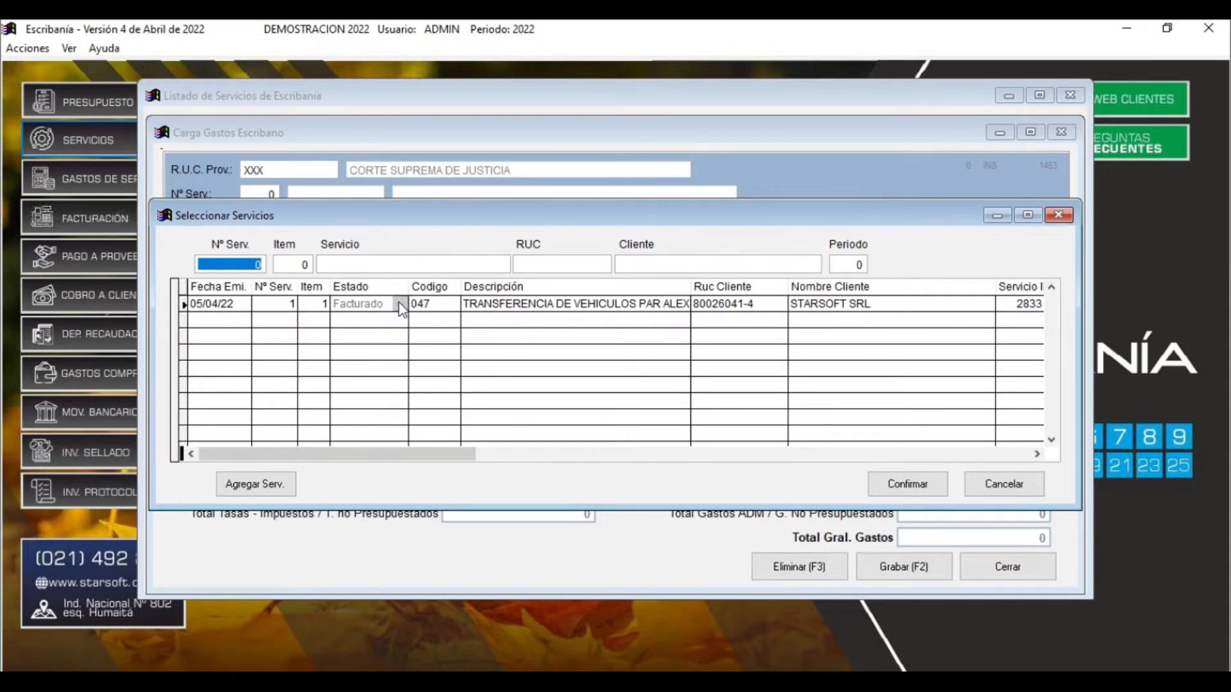
pyautogui.click(216, 304)
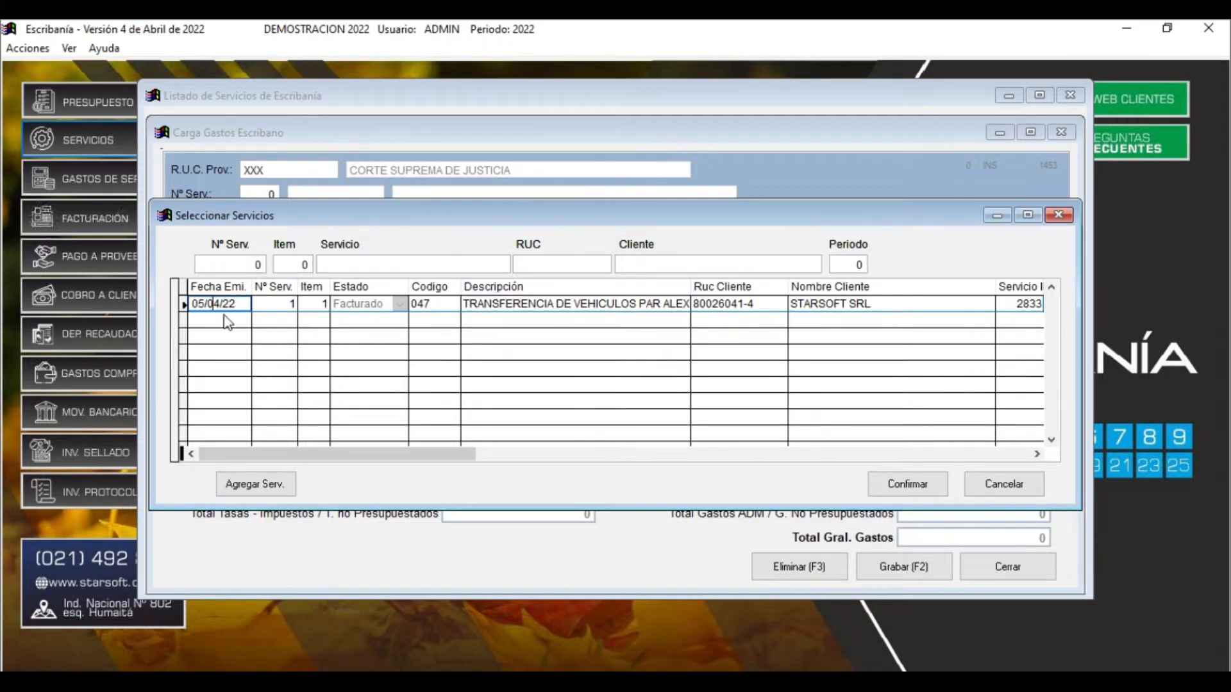
pyautogui.click(914, 486)
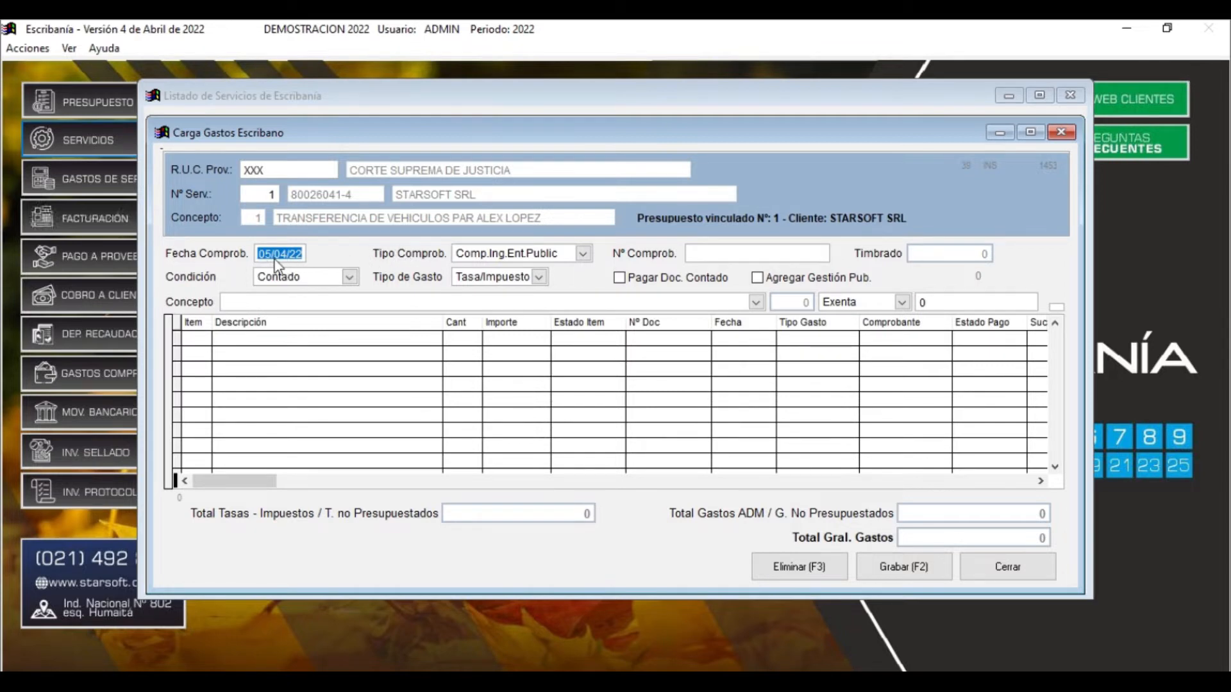
# Choose Comp.Ing.Ent.Public as the voucher type and enter 11111111 as the voucher number
pyautogui.press('Tab')
pyautogui.hotkey('alt', 'Down')
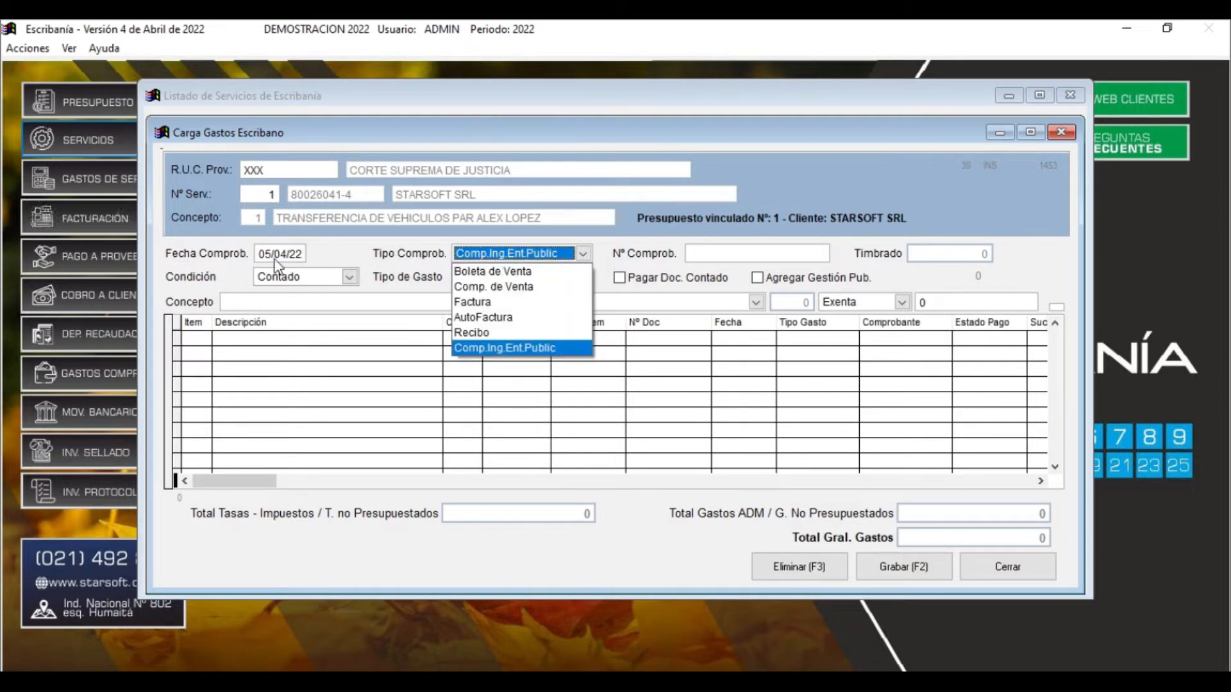
pyautogui.press('Up')
pyautogui.press('Up')
pyautogui.press('Up')
pyautogui.press('Up')
pyautogui.press('Up')
pyautogui.press('Down')
pyautogui.press('Down')
pyautogui.press('Down')
pyautogui.press('Down')
pyautogui.press('Down')
pyautogui.press('Return')
pyautogui.press('Tab')
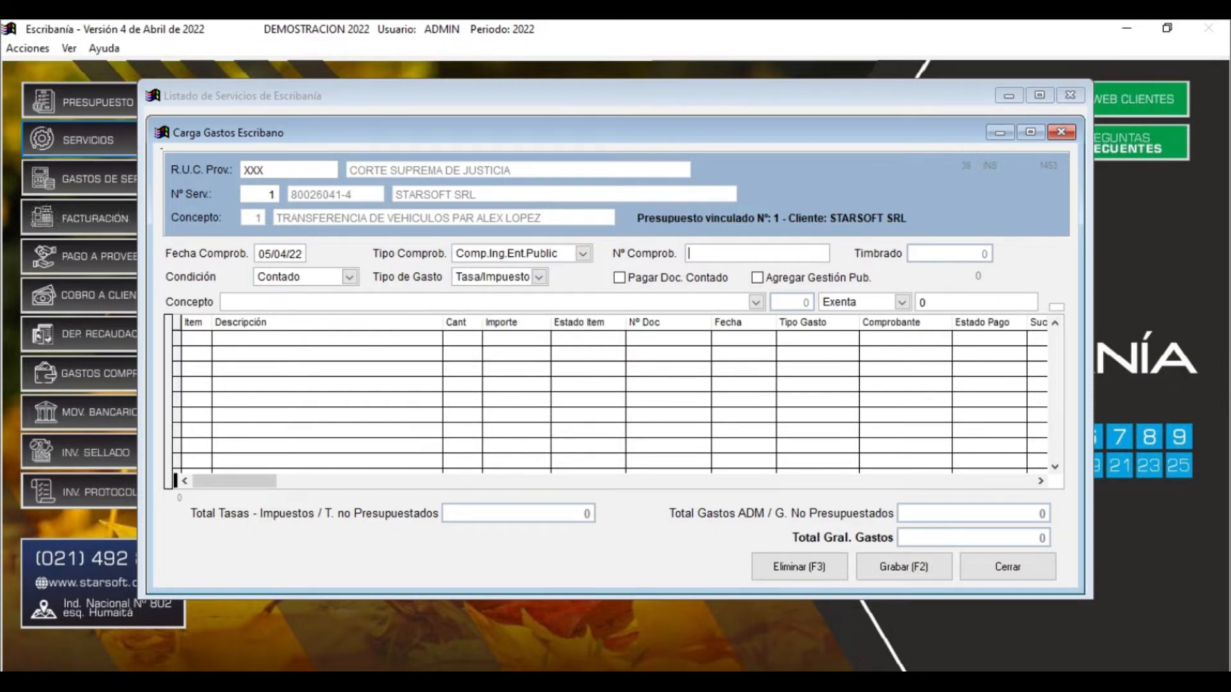
pyautogui.write('11111111')
pyautogui.press('Tab')
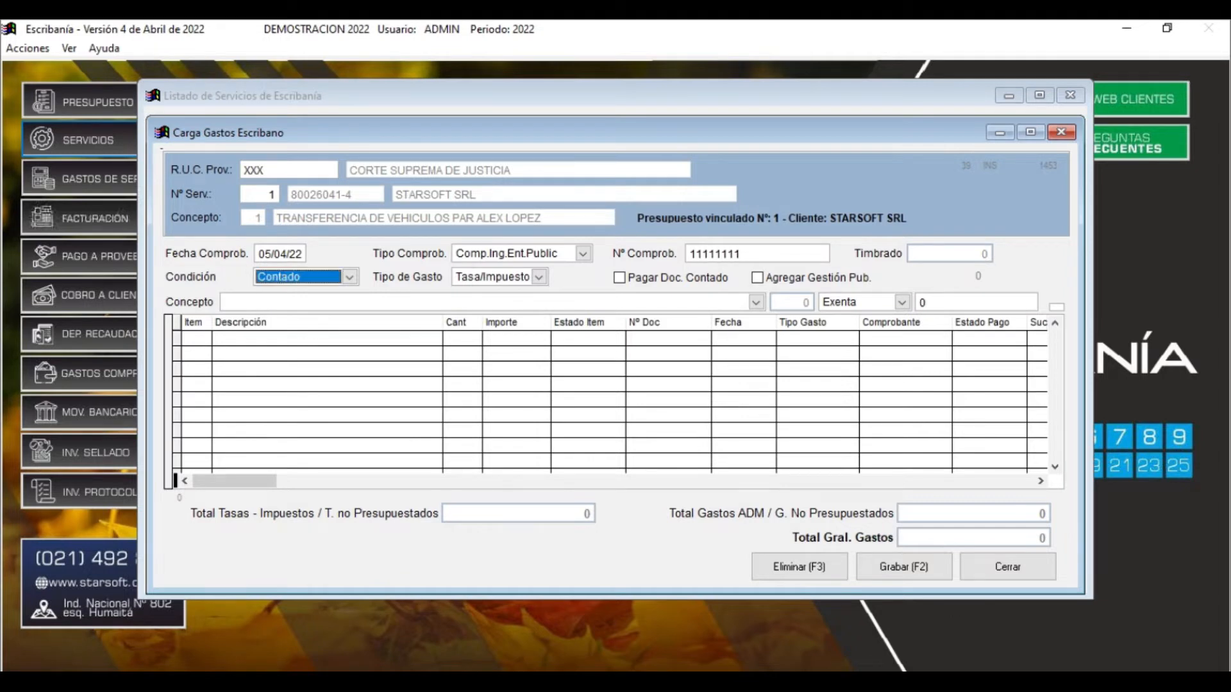
# Set the payment condition to Contado and the expense type to Tasa/Impuesto
pyautogui.click(277, 275)
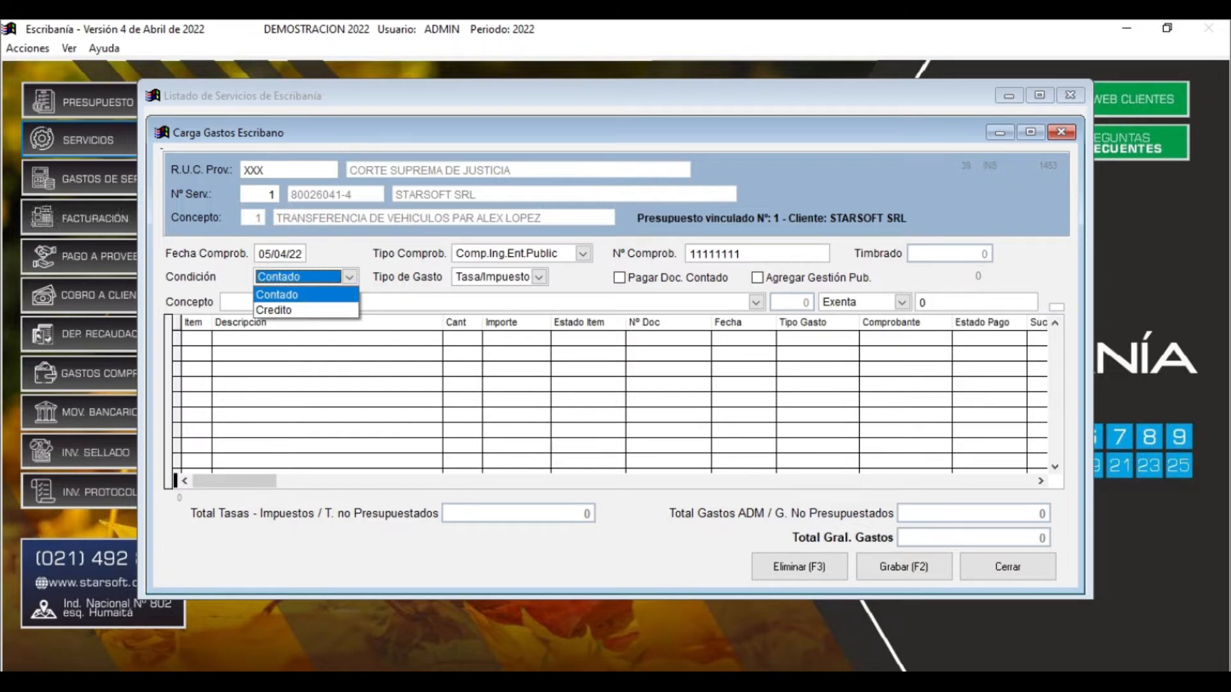
pyautogui.click(278, 276)
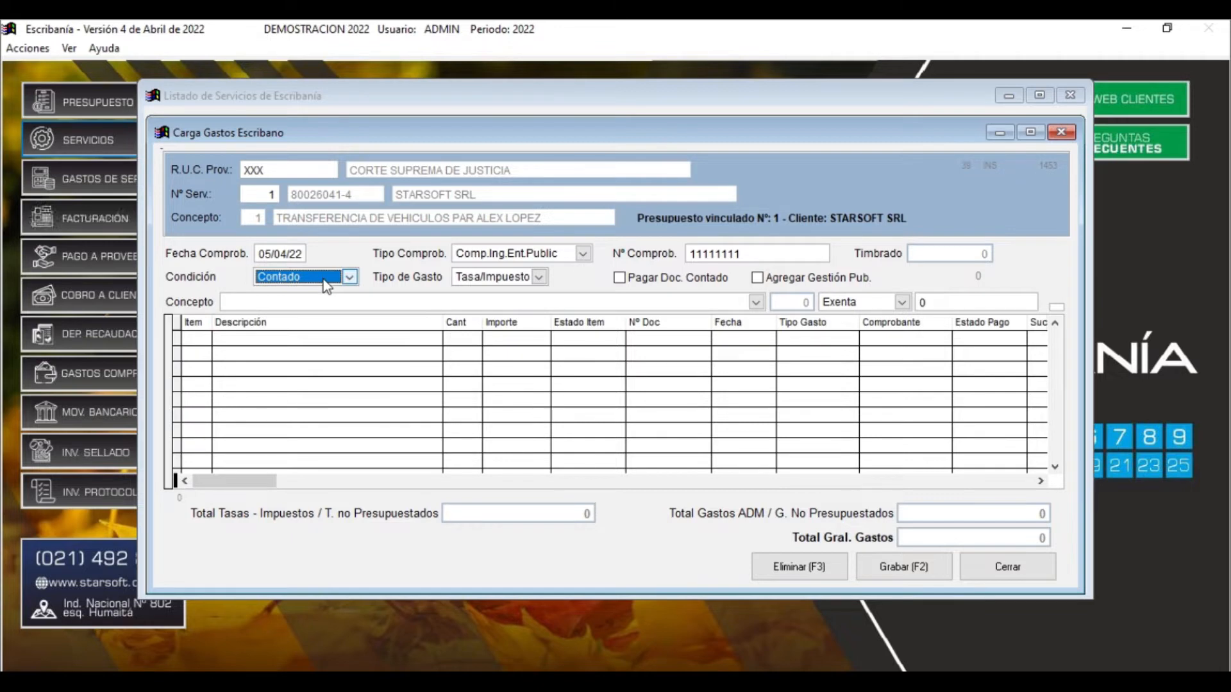
pyautogui.press('Tab')
pyautogui.hotkey('alt', 'Down')
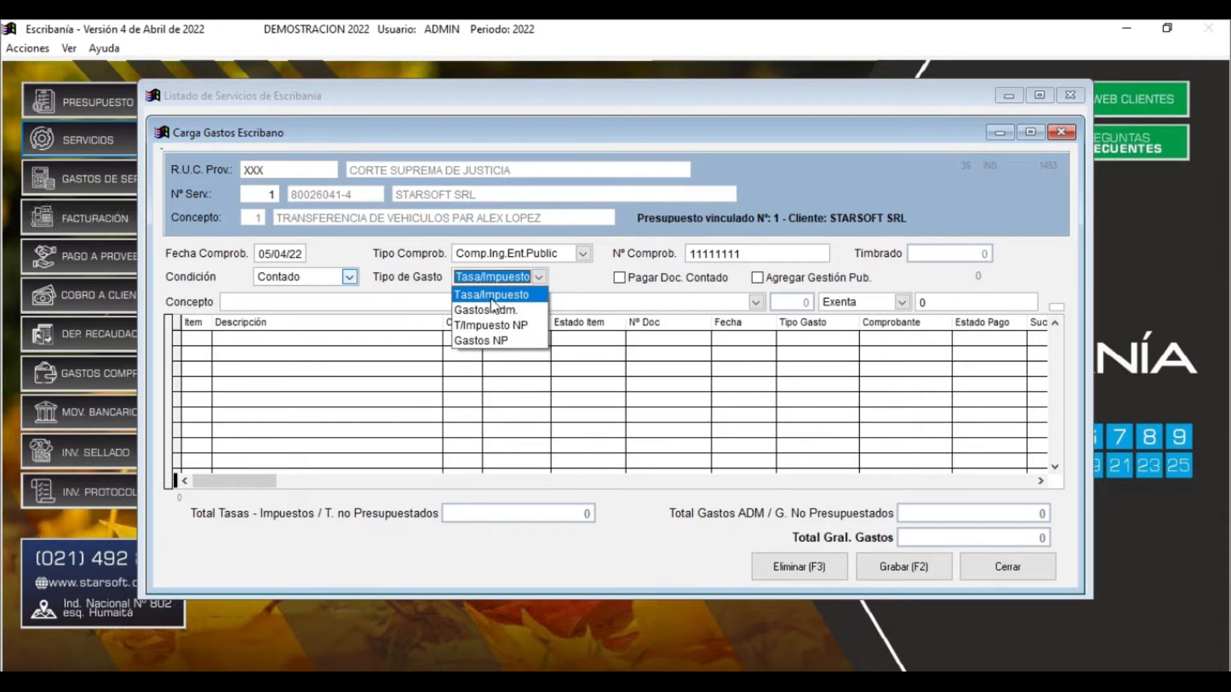
pyautogui.click(540, 275)
pyautogui.click(539, 274)
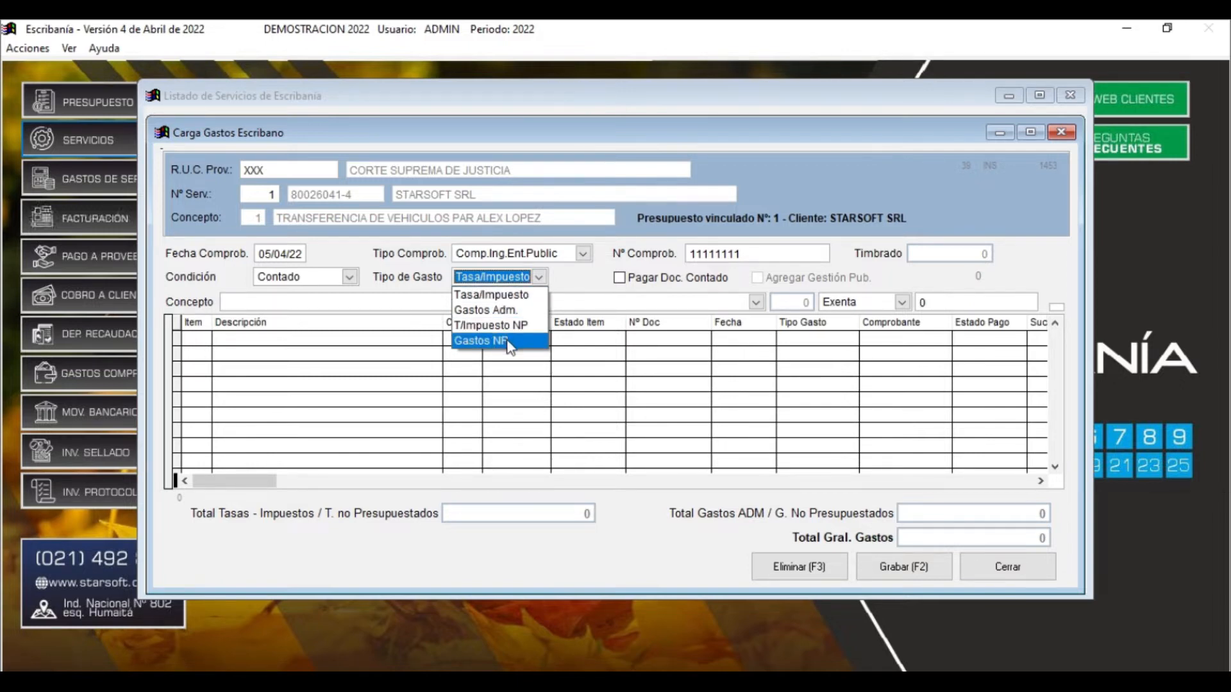
pyautogui.click(529, 296)
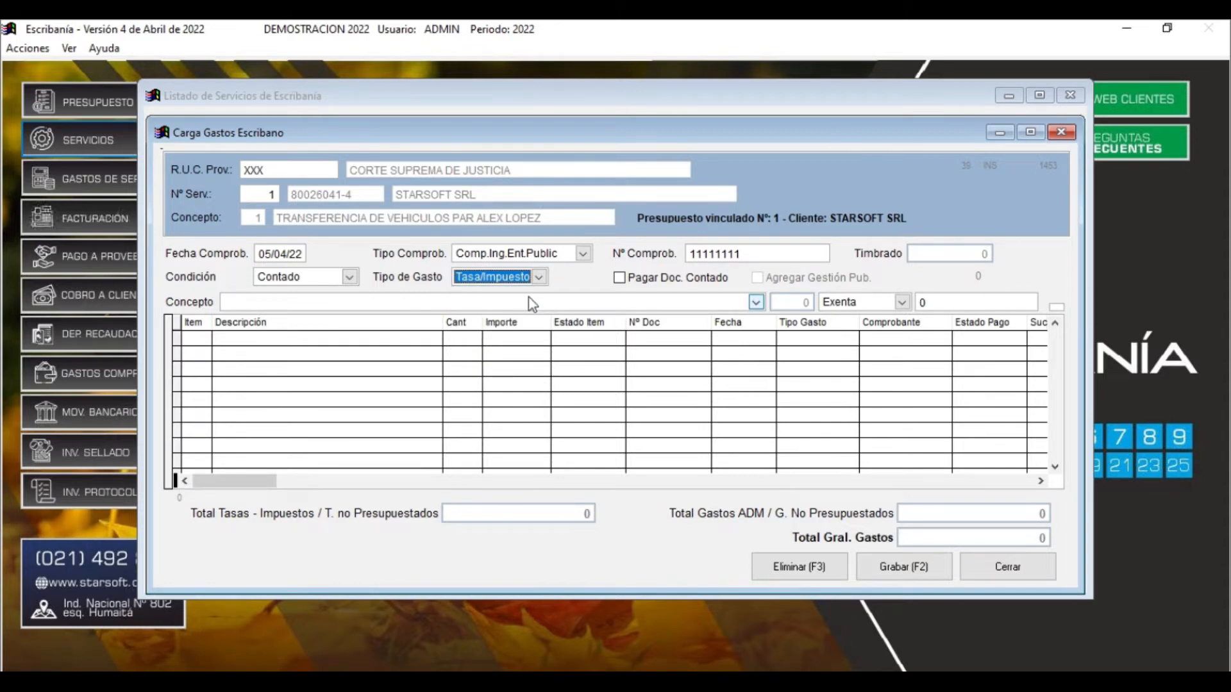
# Enable Pagar Doc. Contado so the cash document is paid when the expense is recorded
pyautogui.press('Tab')
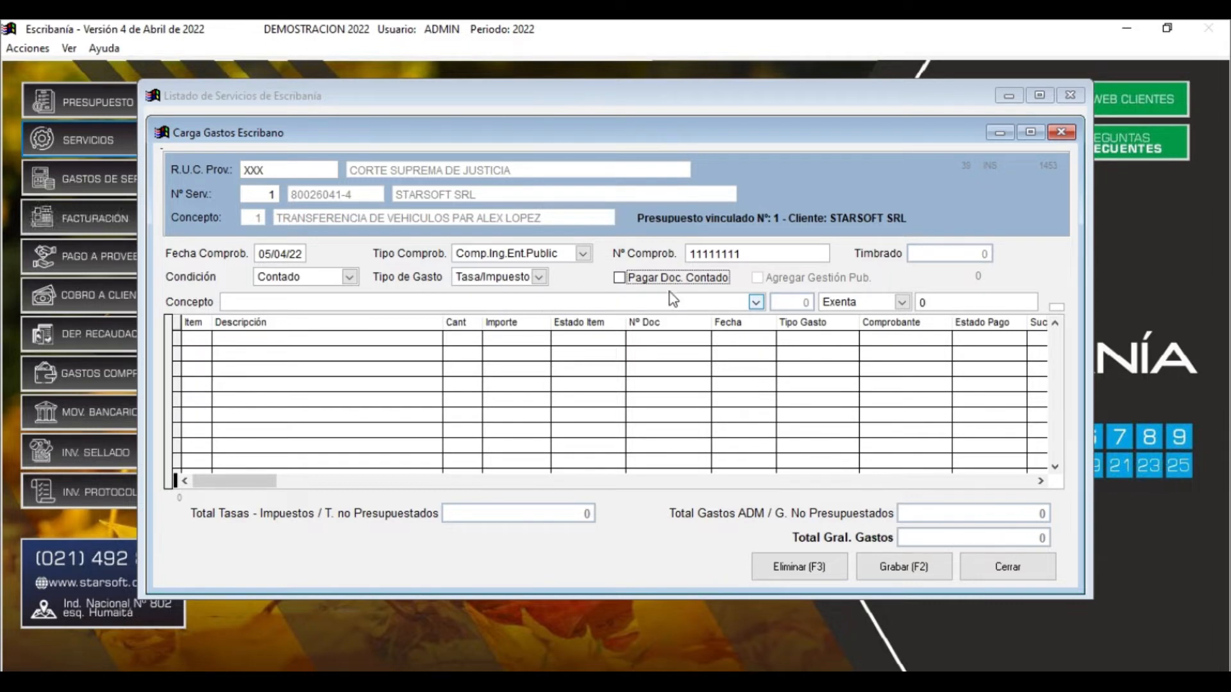
pyautogui.click(631, 279)
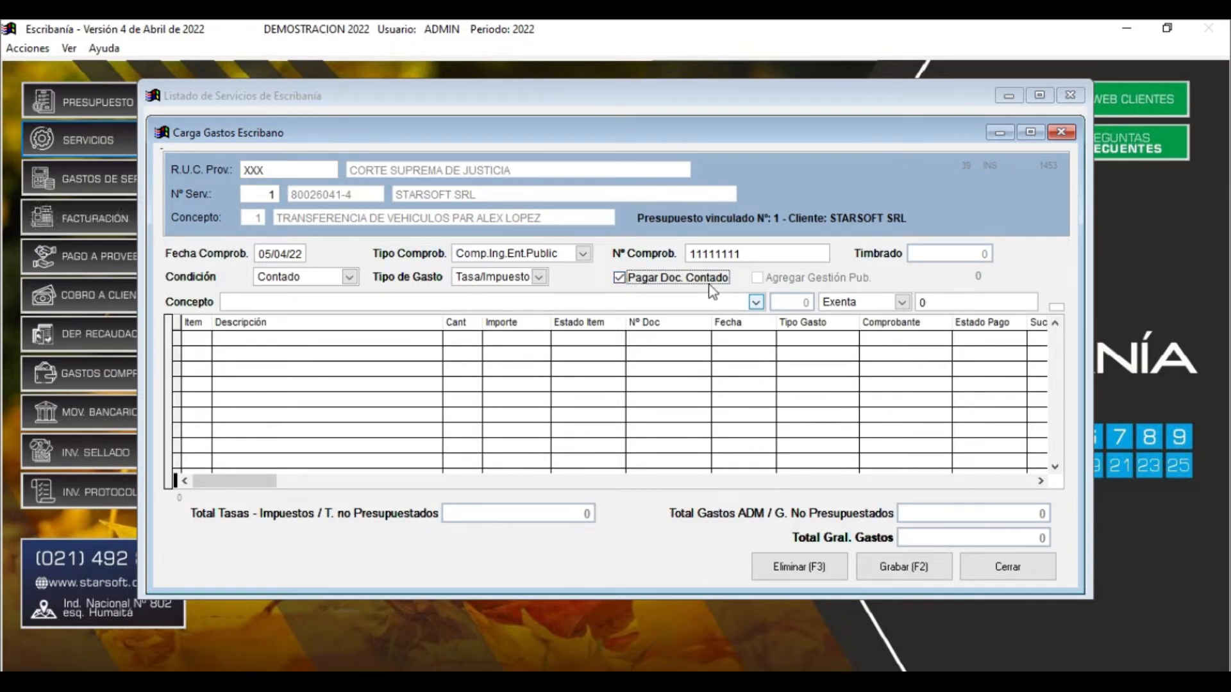
pyautogui.press('Tab')
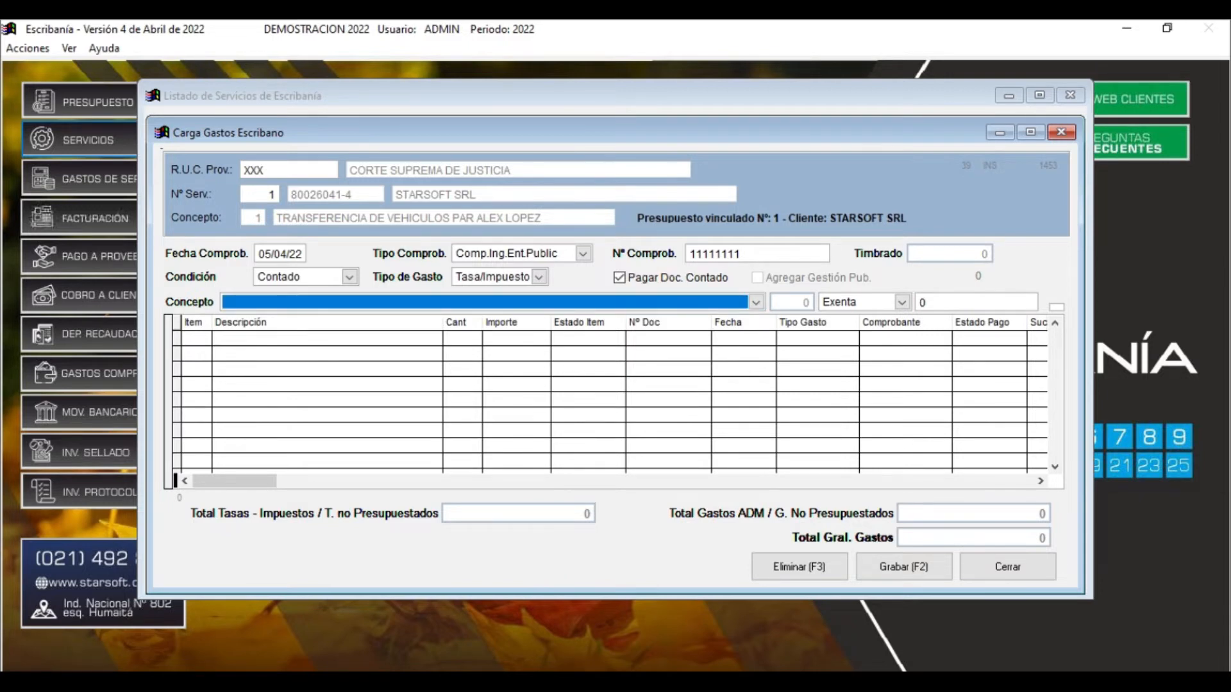
# Review the available expense concepts and select Tasas Judiciales (Ventas)
pyautogui.hotkey('alt', 'Down')
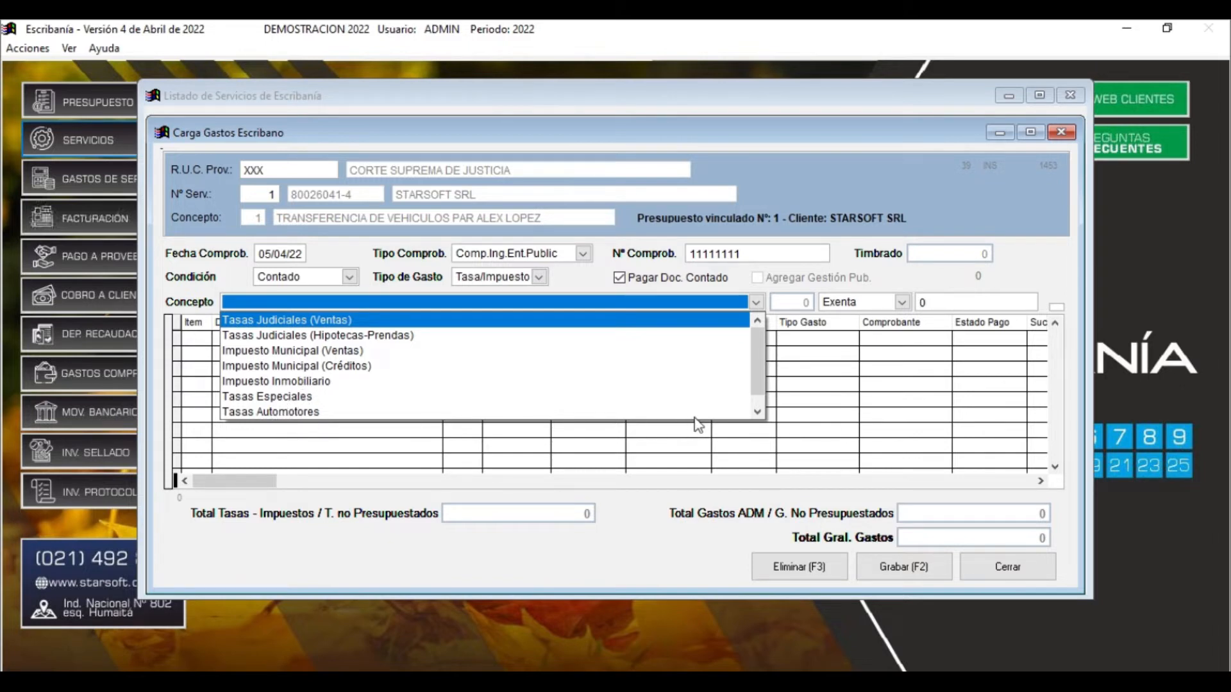
pyautogui.click(758, 412)
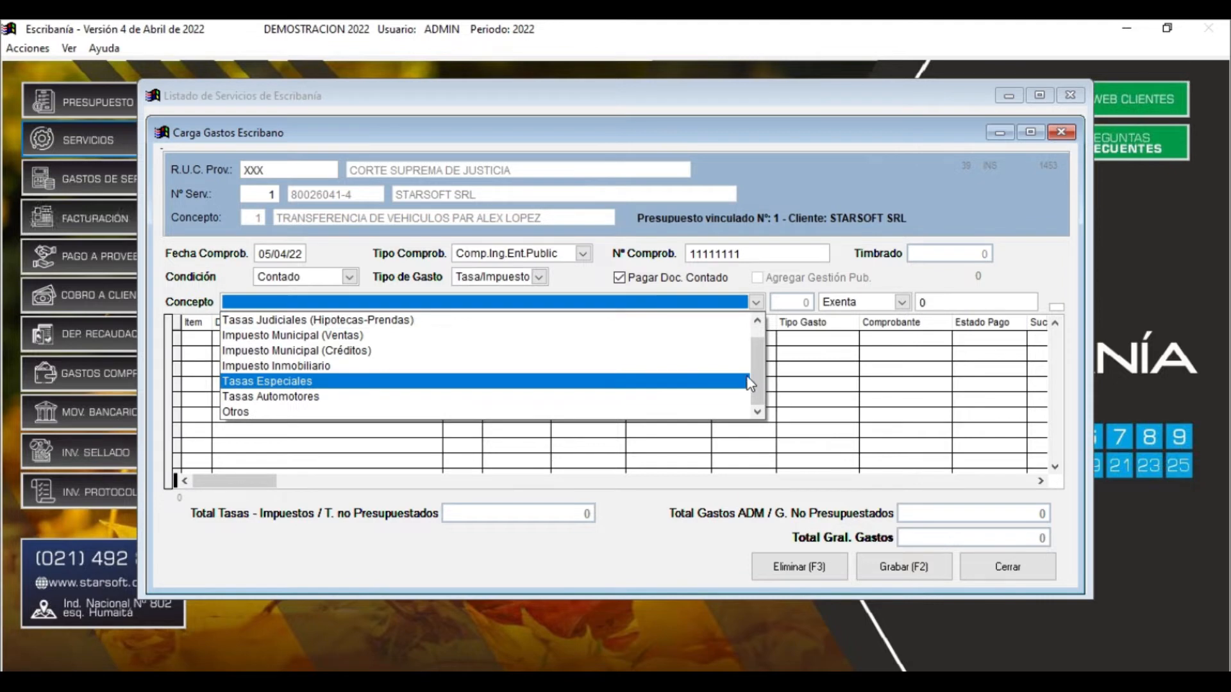
pyautogui.scroll(1, 757, 374)
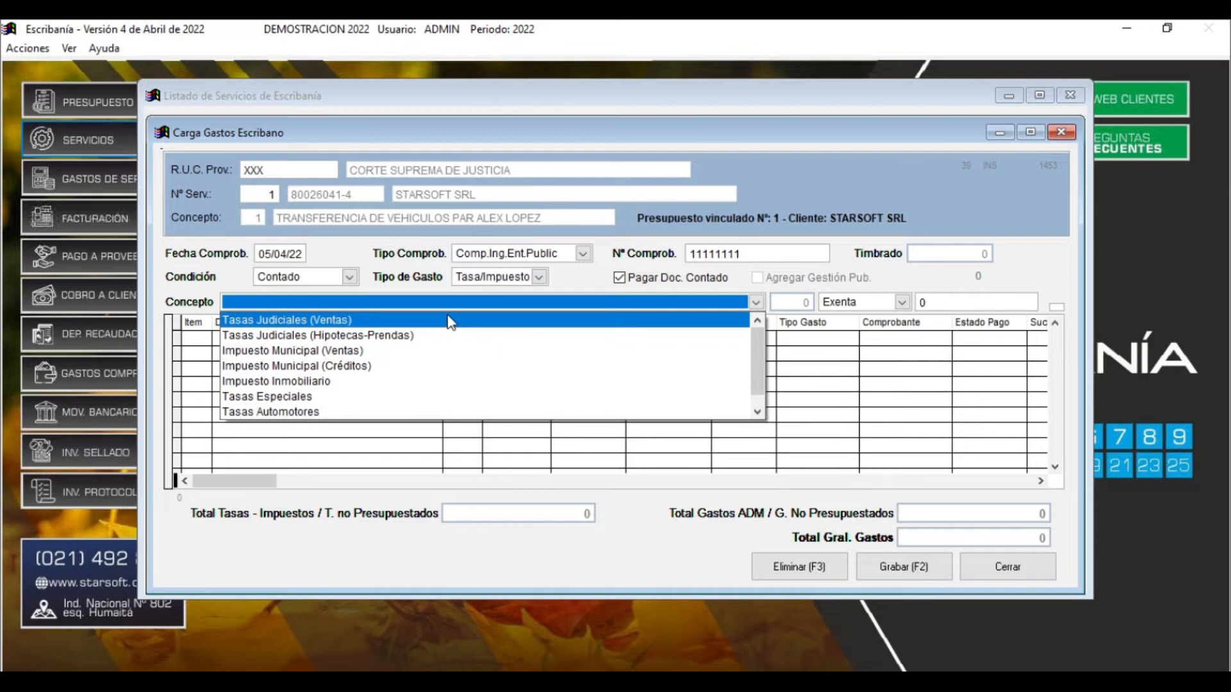
pyautogui.moveTo(756, 348); pyautogui.dragTo(758, 383)
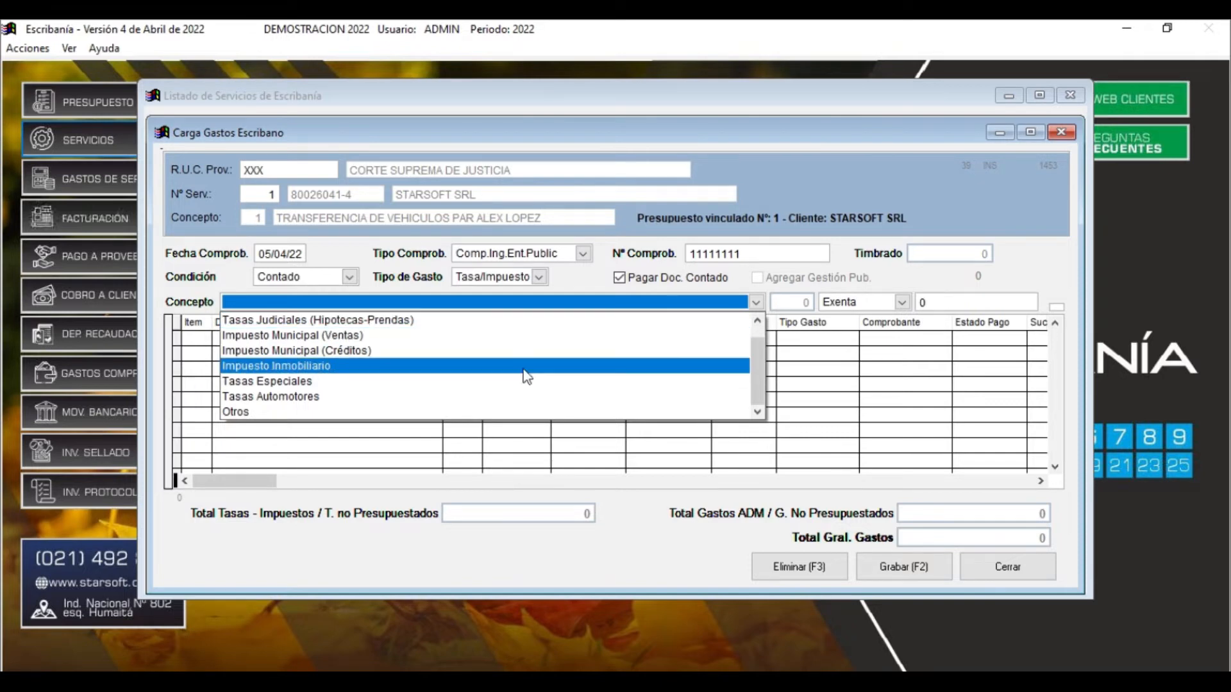
pyautogui.click(757, 321)
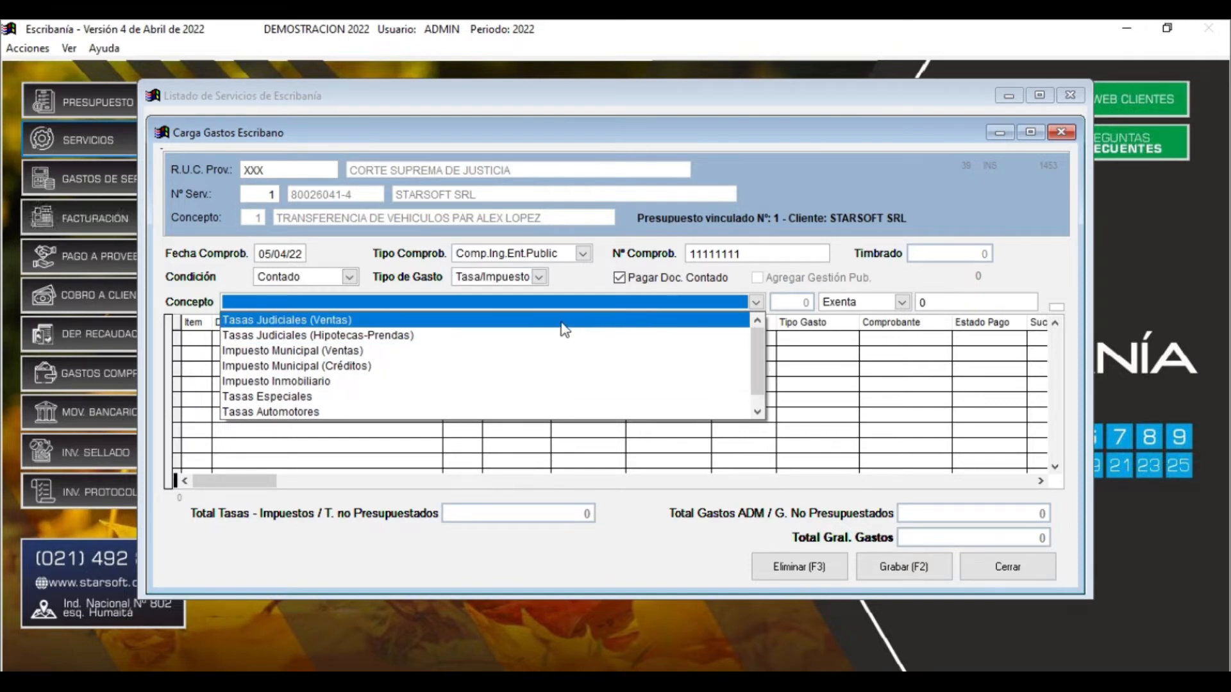
pyautogui.click(496, 322)
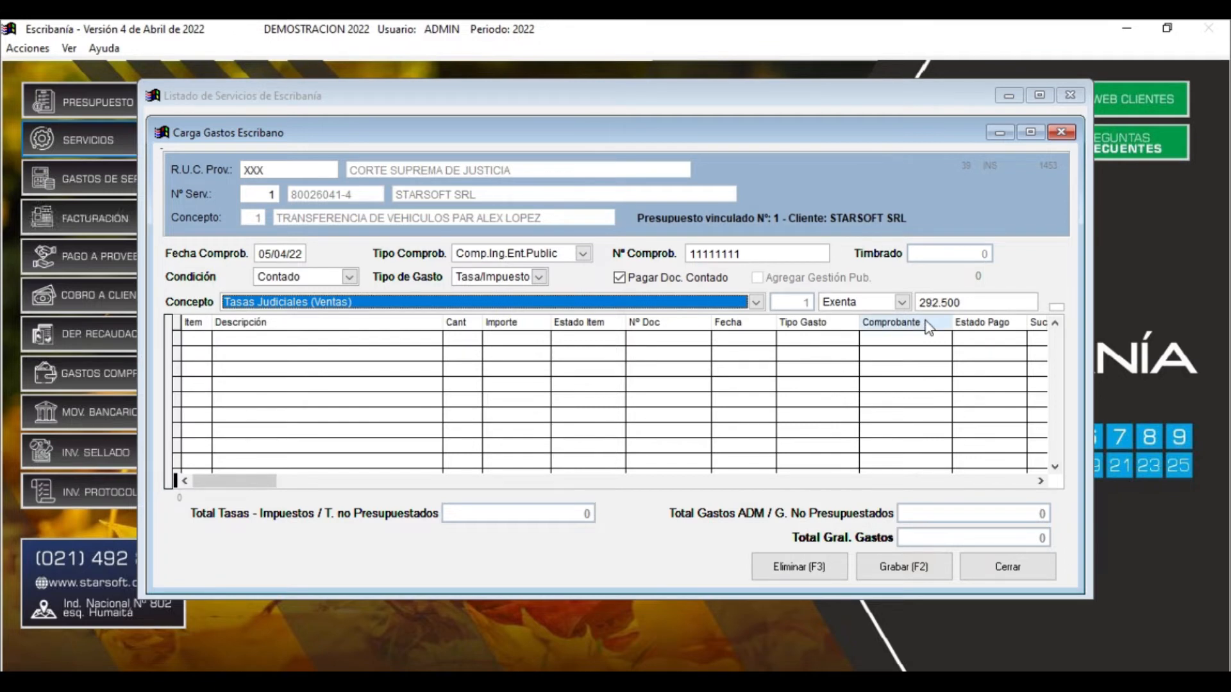
# Review the tax options for the concept and choose Exenta
pyautogui.press('Tab')
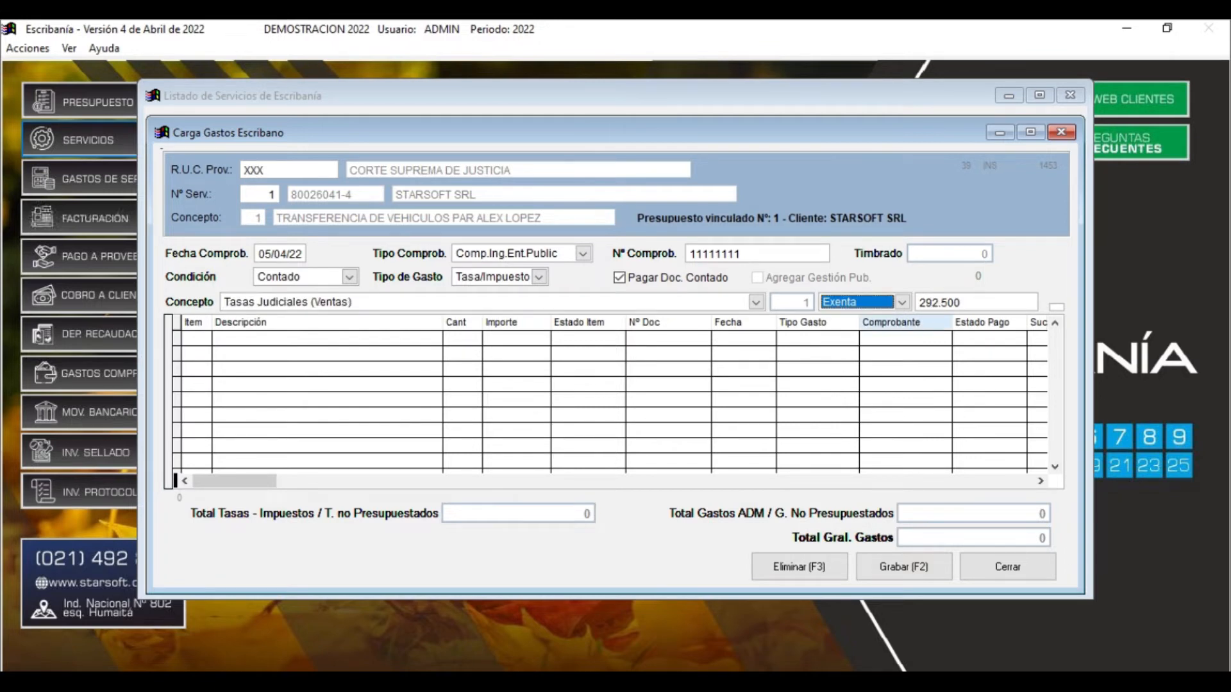
pyautogui.hotkey('alt', 'Down')
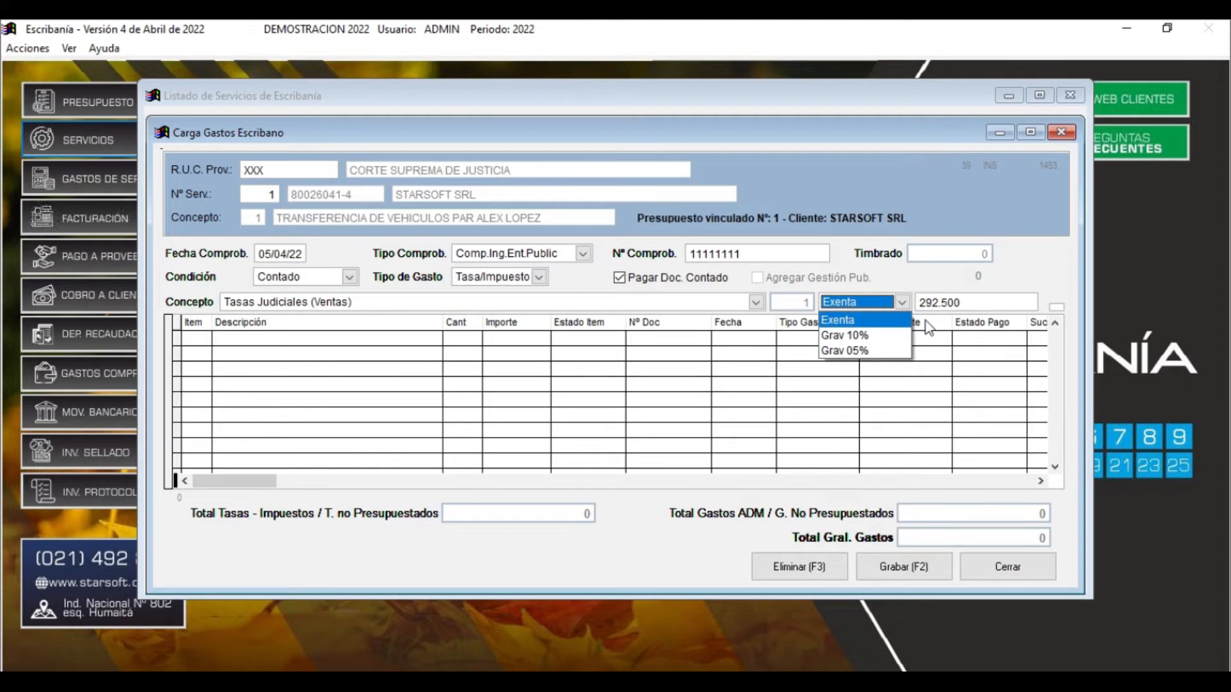
pyautogui.press('Down')
pyautogui.press('Down')
pyautogui.press('Up')
pyautogui.press('Up')
pyautogui.press('Down')
pyautogui.press('Down')
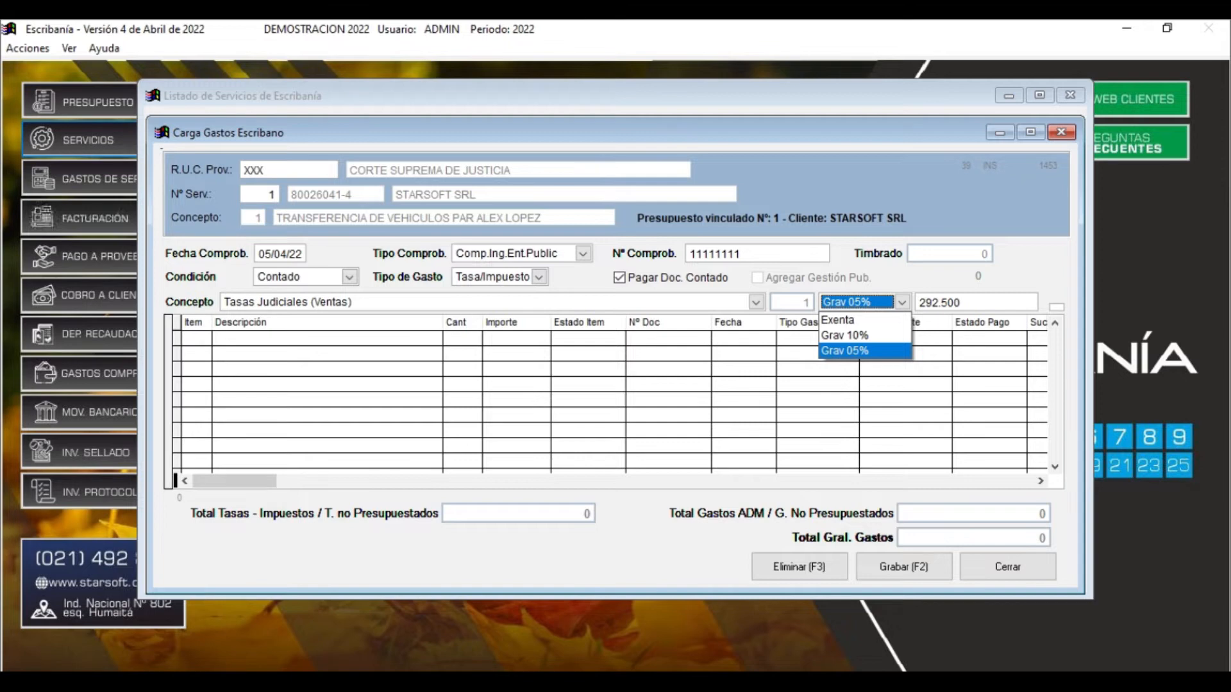
pyautogui.press('Up')
pyautogui.press('Up')
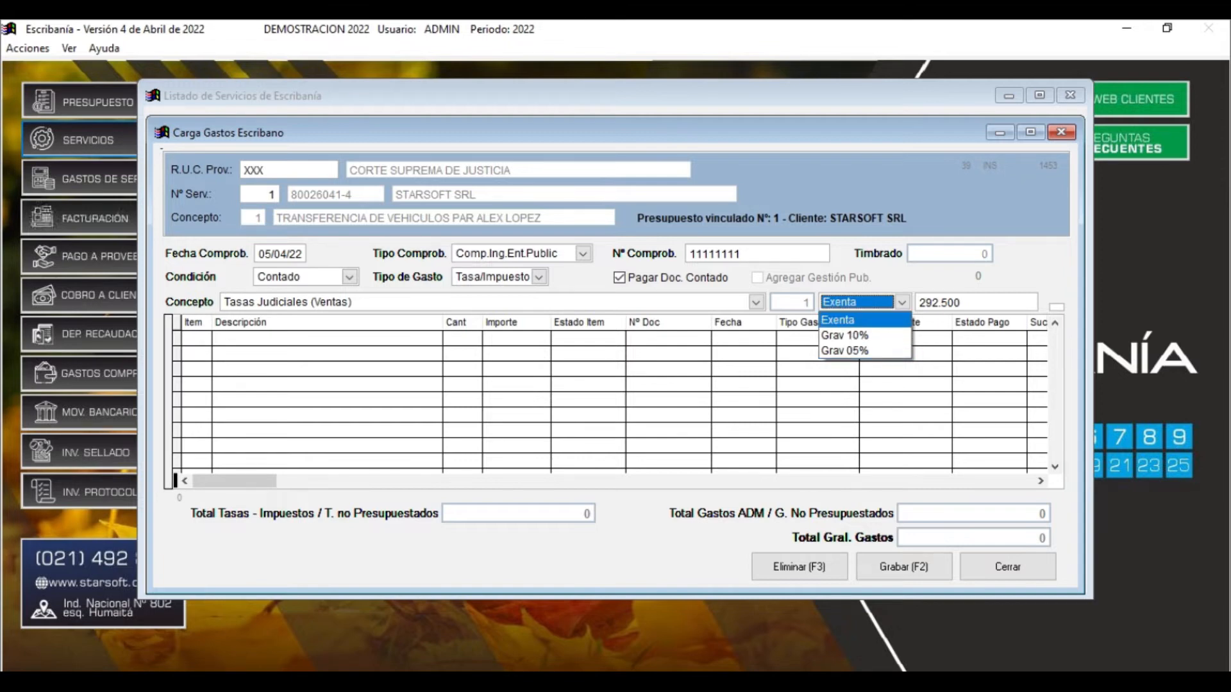
pyautogui.press('Return')
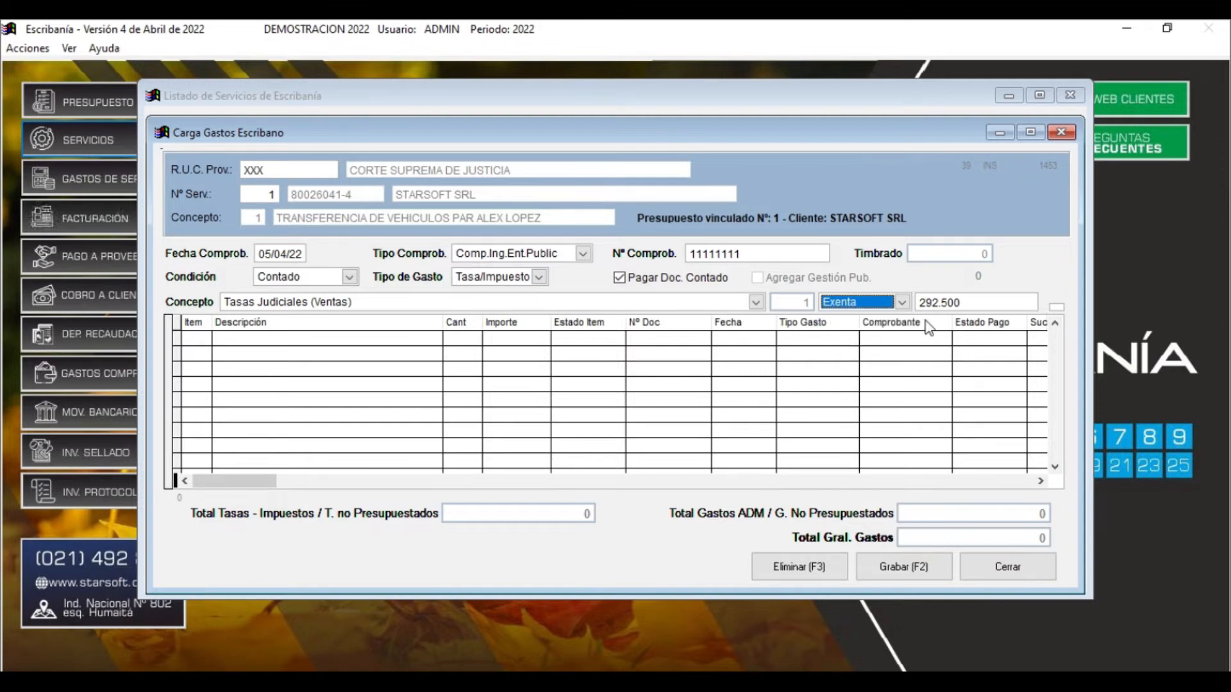
# Add the Tasas Judiciales (Ventas) concept to the expense items with an amount of 292.500
pyautogui.press('Return')
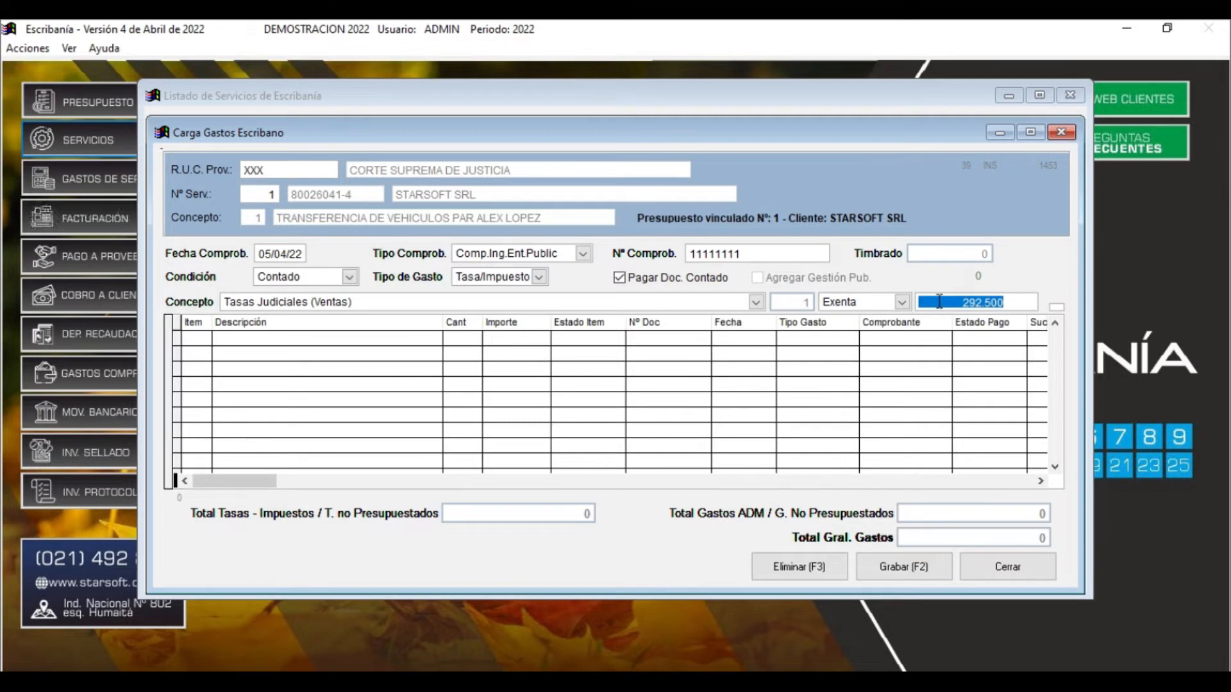
pyautogui.moveTo(939, 305); pyautogui.dragTo(1004, 294)
pyautogui.press('Return')
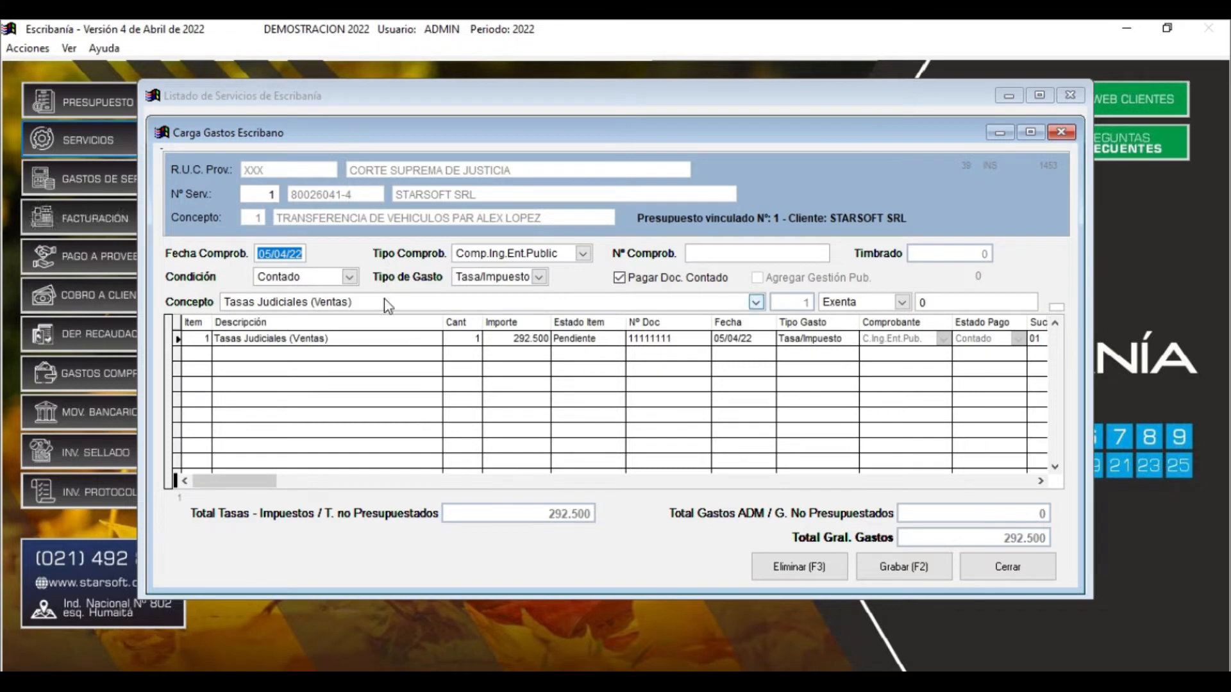
# Save the expense record and enter 292.500 as the cash (Efectivo) amount in its payment details
pyautogui.click(903, 571)
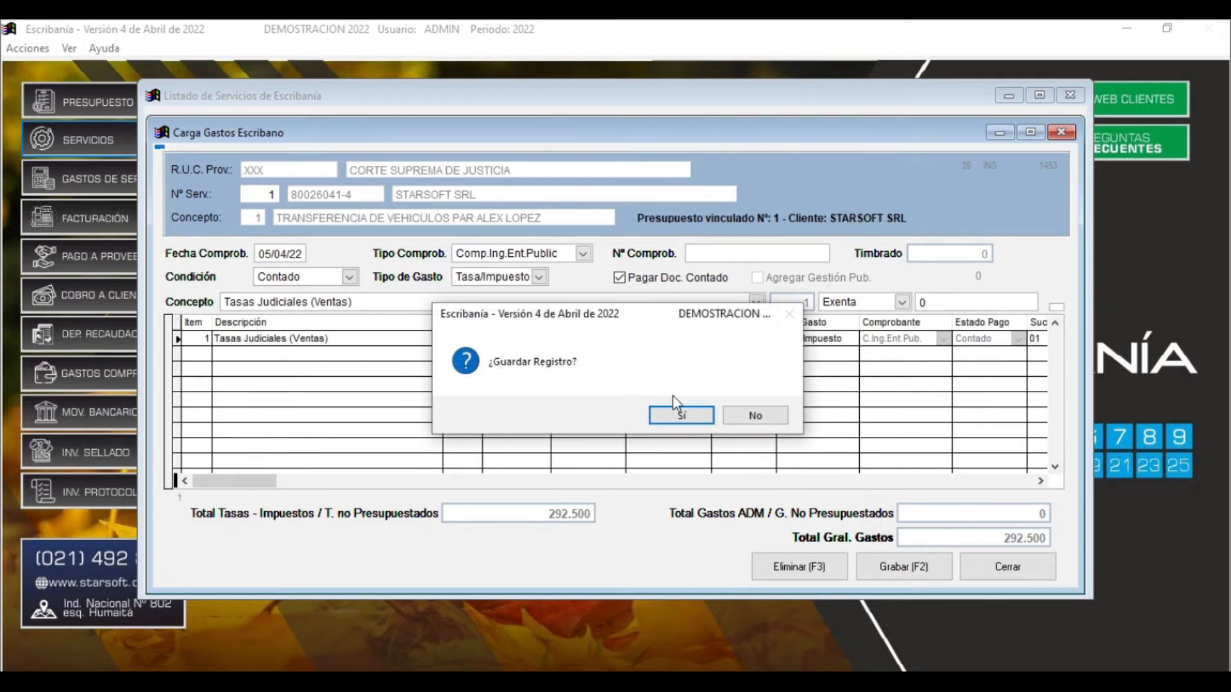
pyautogui.click(674, 414)
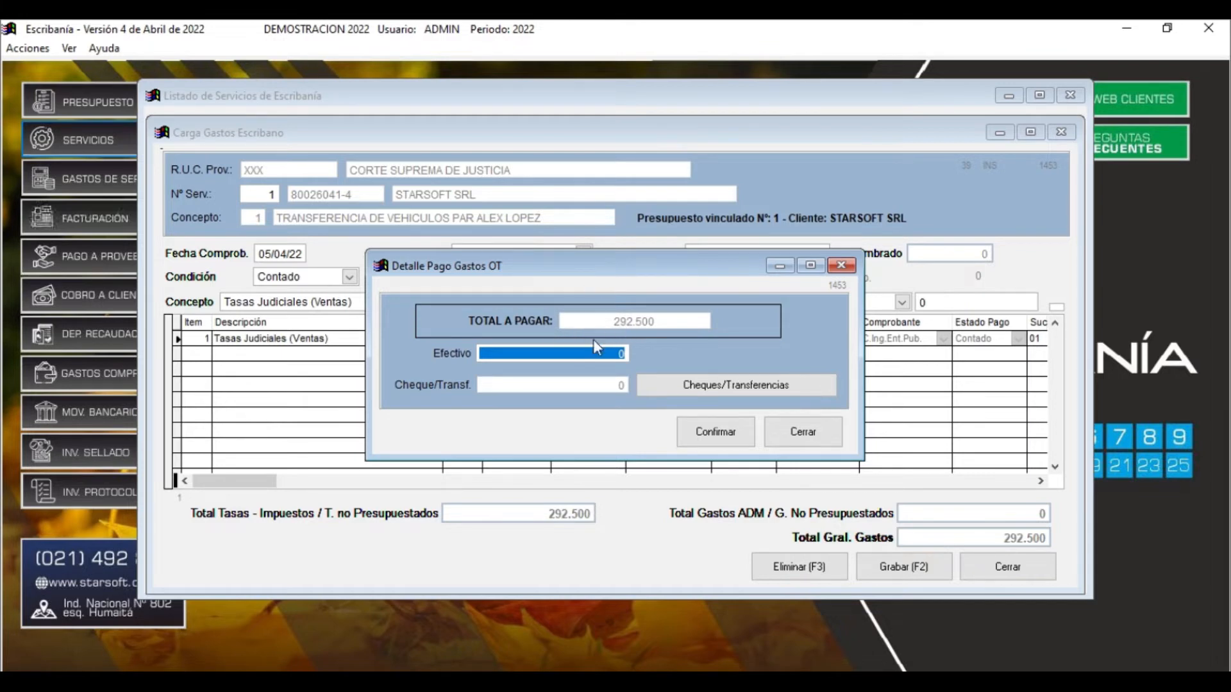
pyautogui.click(510, 354)
pyautogui.moveTo(510, 355); pyautogui.dragTo(627, 349)
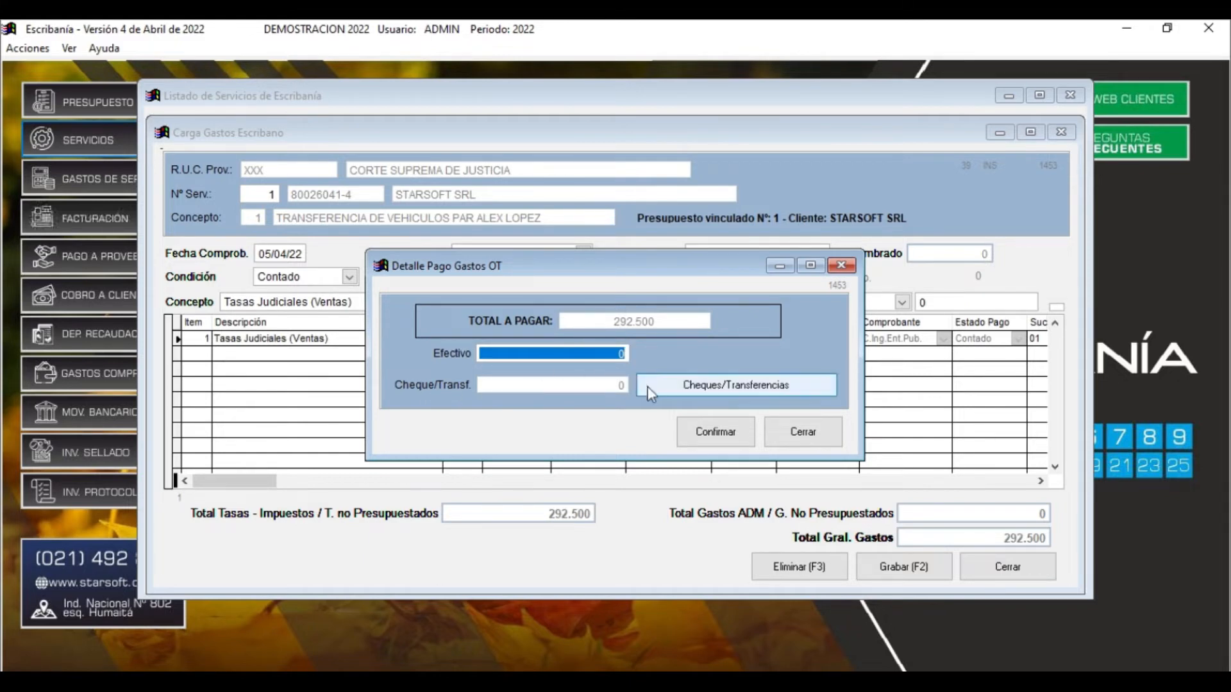
pyautogui.write('292.500.')
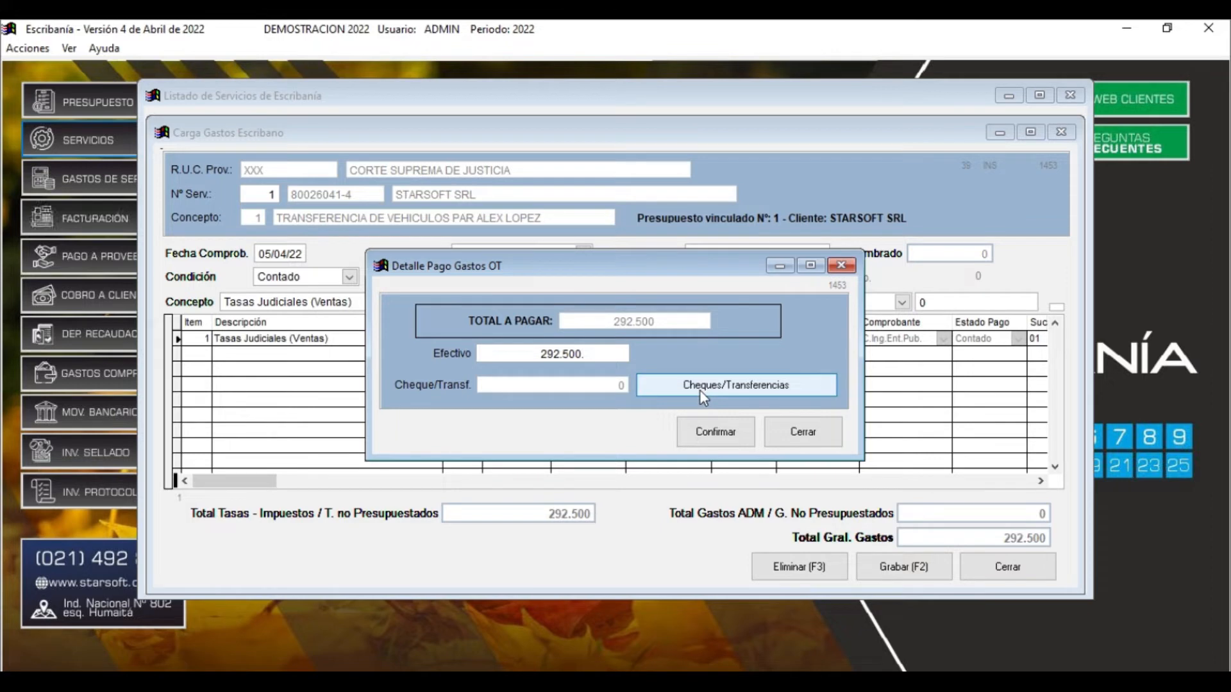
# Clear the cash payment amount and set it to 0
pyautogui.press('BackSpace')
pyautogui.press('BackSpace')
pyautogui.press('BackSpace')
pyautogui.press('BackSpace')
pyautogui.press('BackSpace')
pyautogui.press('BackSpace')
pyautogui.press('BackSpace')
pyautogui.write('0')
pyautogui.press('Tab')
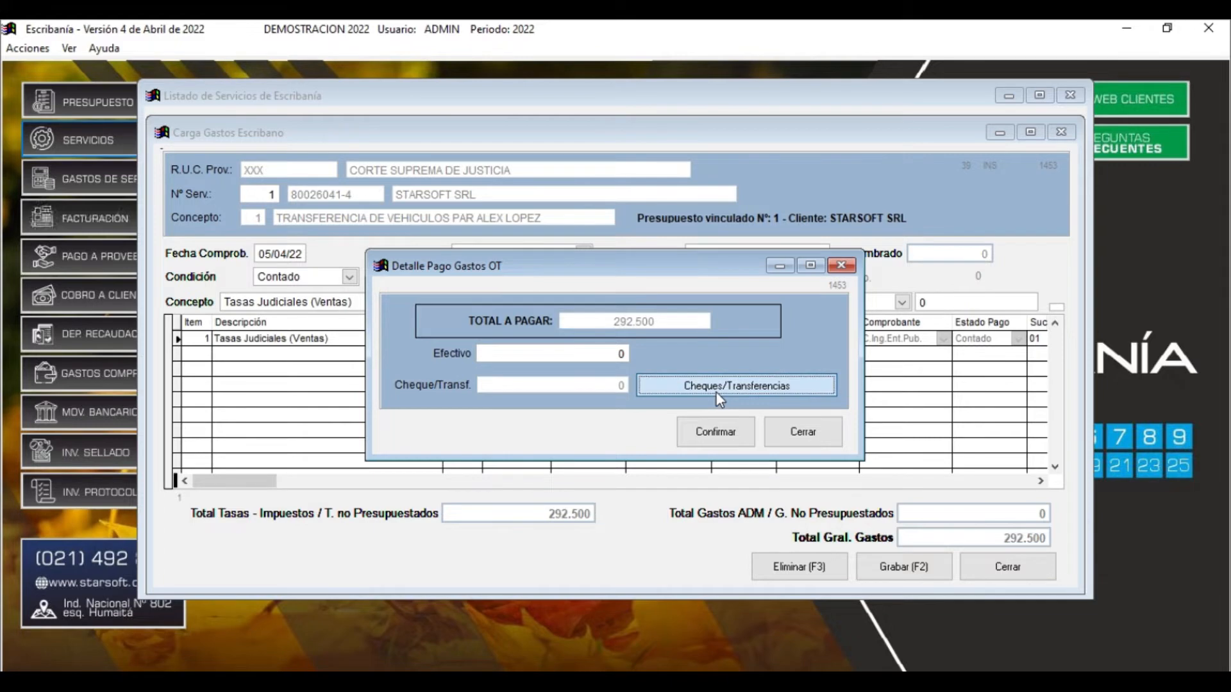
# Explore adding a supplier cheque or transfer with CONTINENTAL Cta. Cte. as the bank, and close it without saving
pyautogui.click(717, 392)
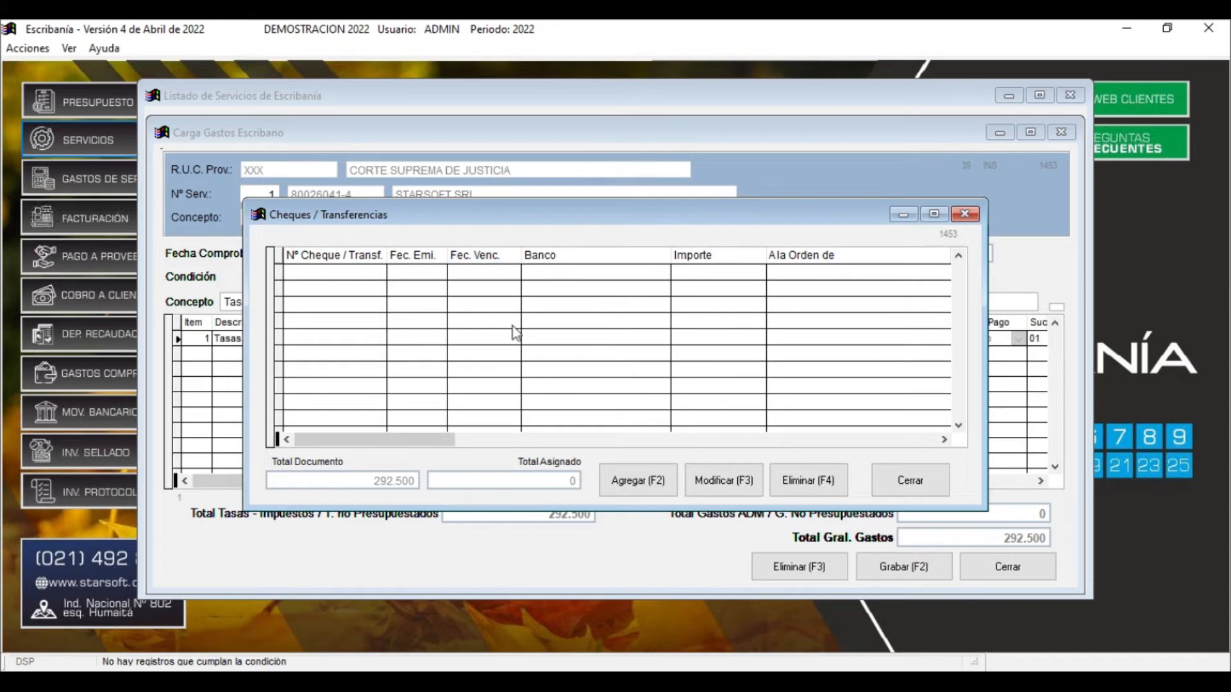
pyautogui.click(639, 491)
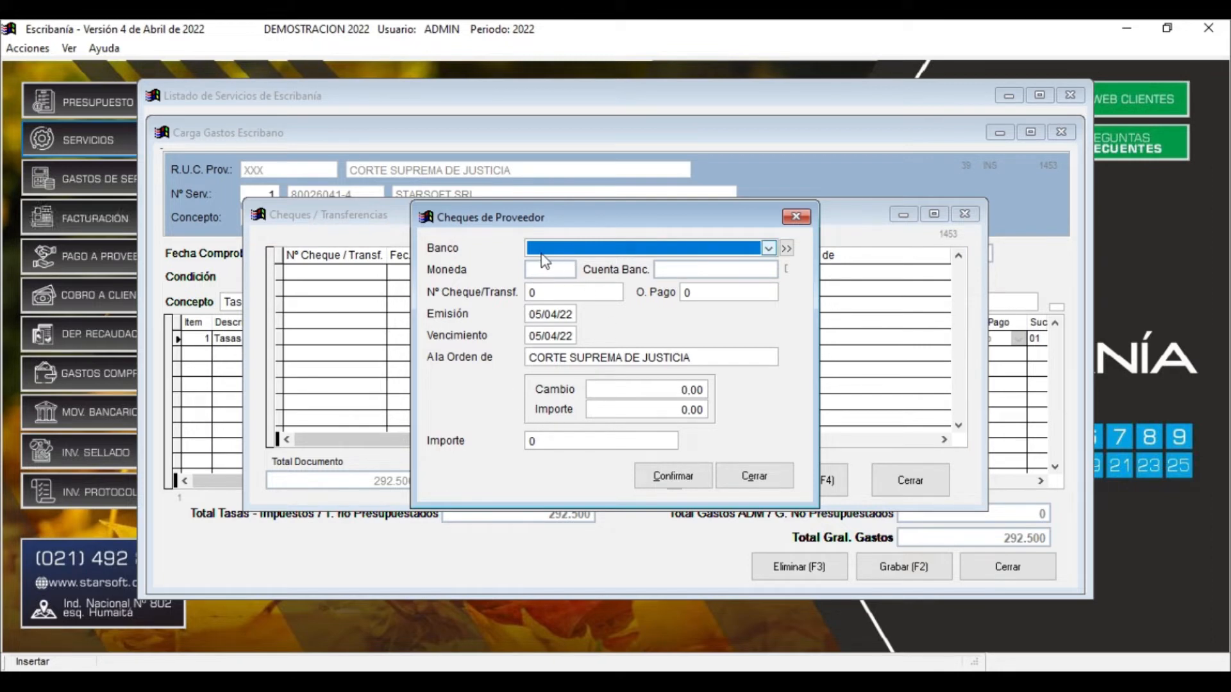
pyautogui.click(768, 248)
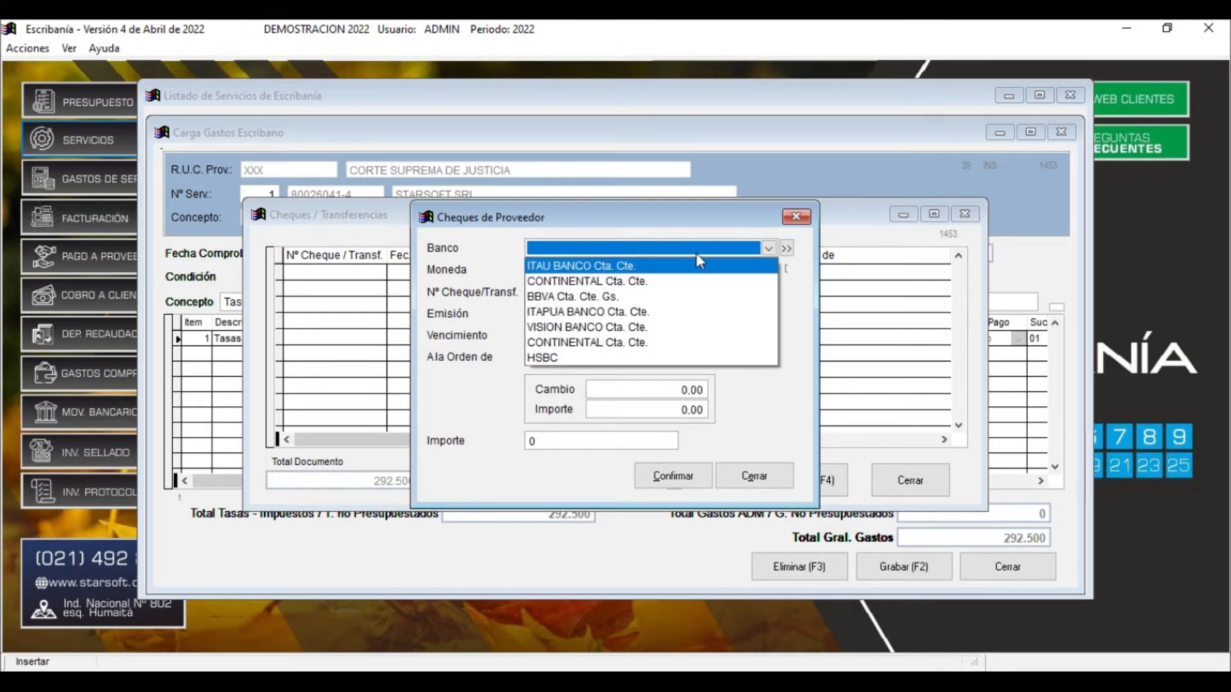
pyautogui.click(641, 285)
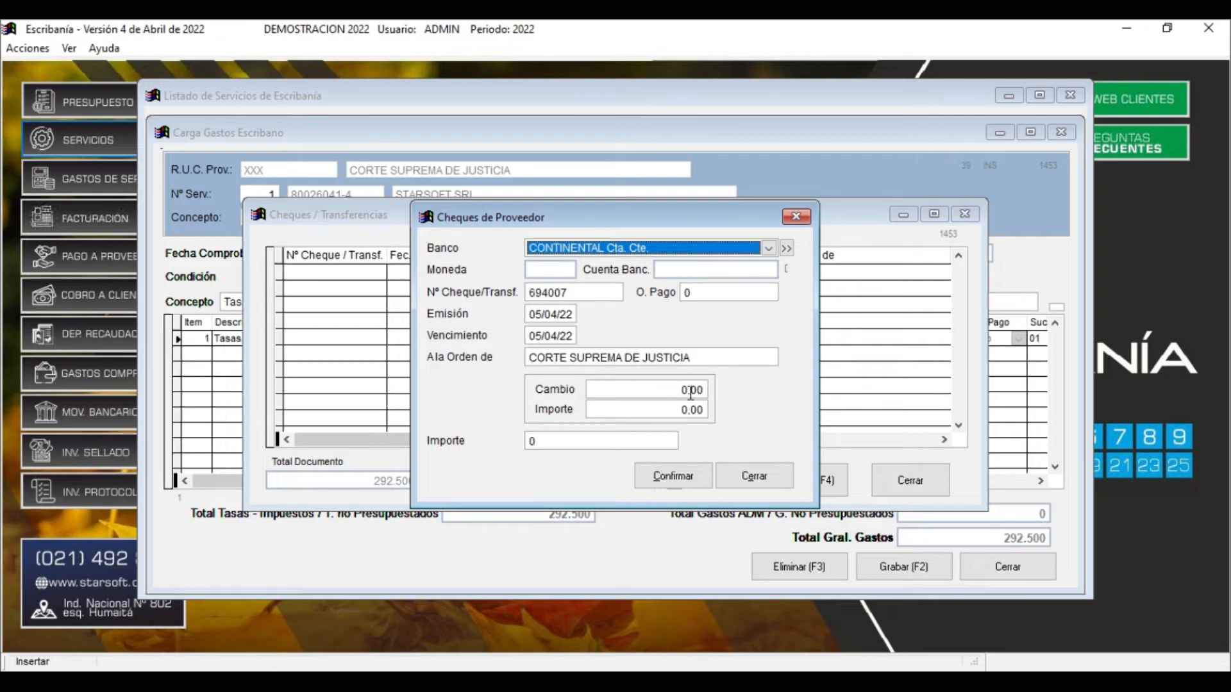
pyautogui.click(766, 476)
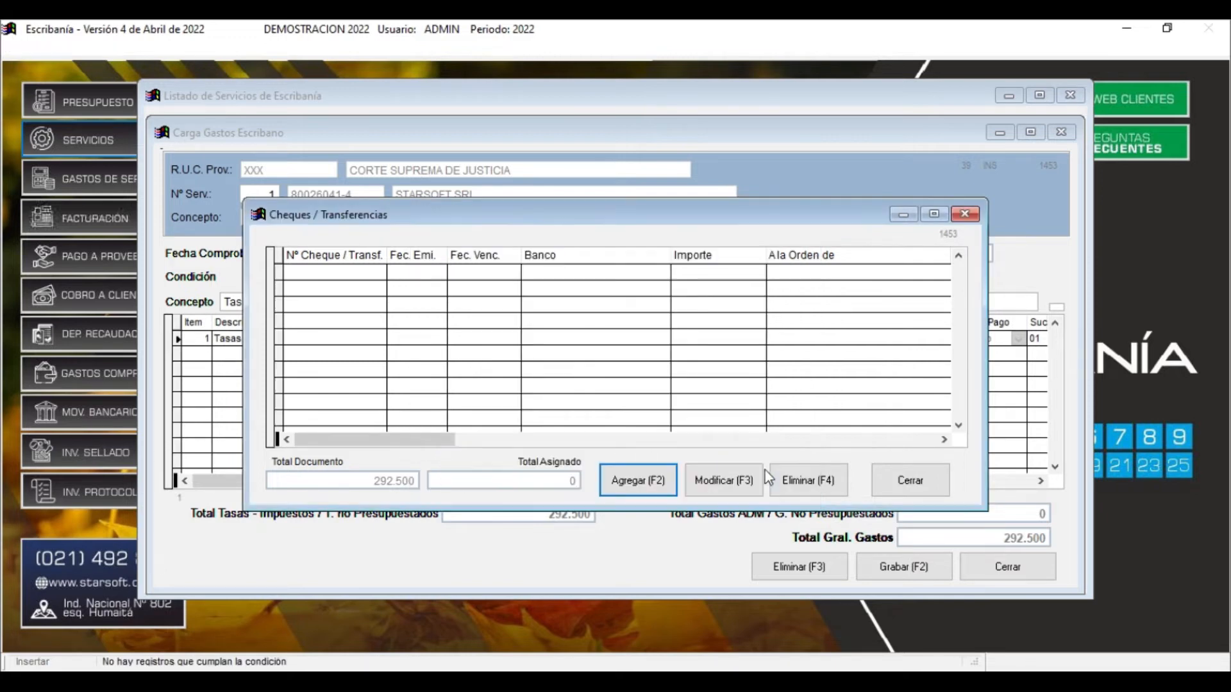
pyautogui.click(910, 481)
# Try to confirm the expense payment with a cash amount of 2.925.000
pyautogui.click(559, 352)
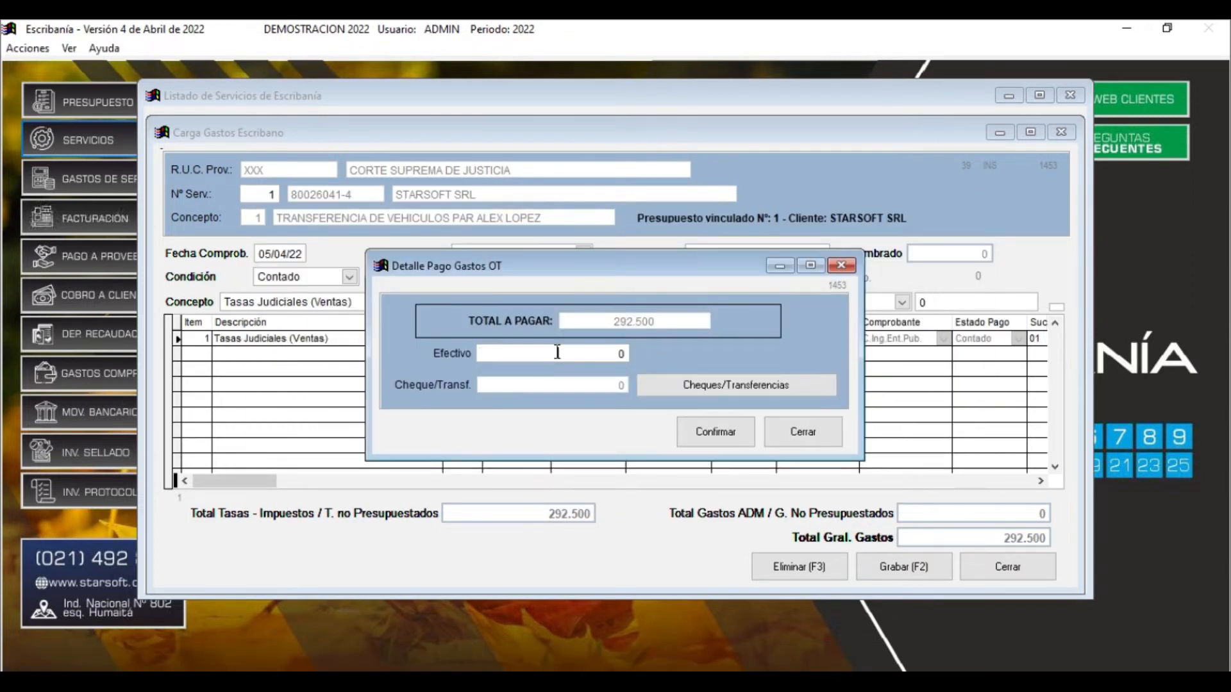
pyautogui.write('292.500. 0')
pyautogui.click(719, 432)
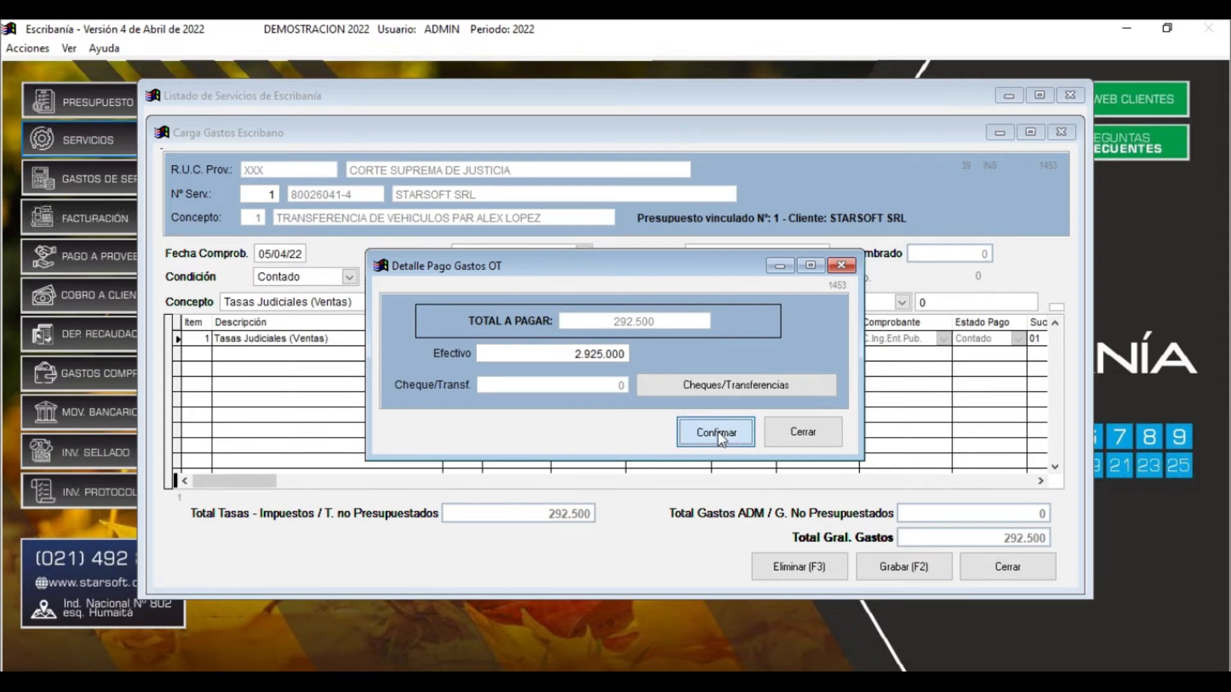
pyautogui.click(732, 416)
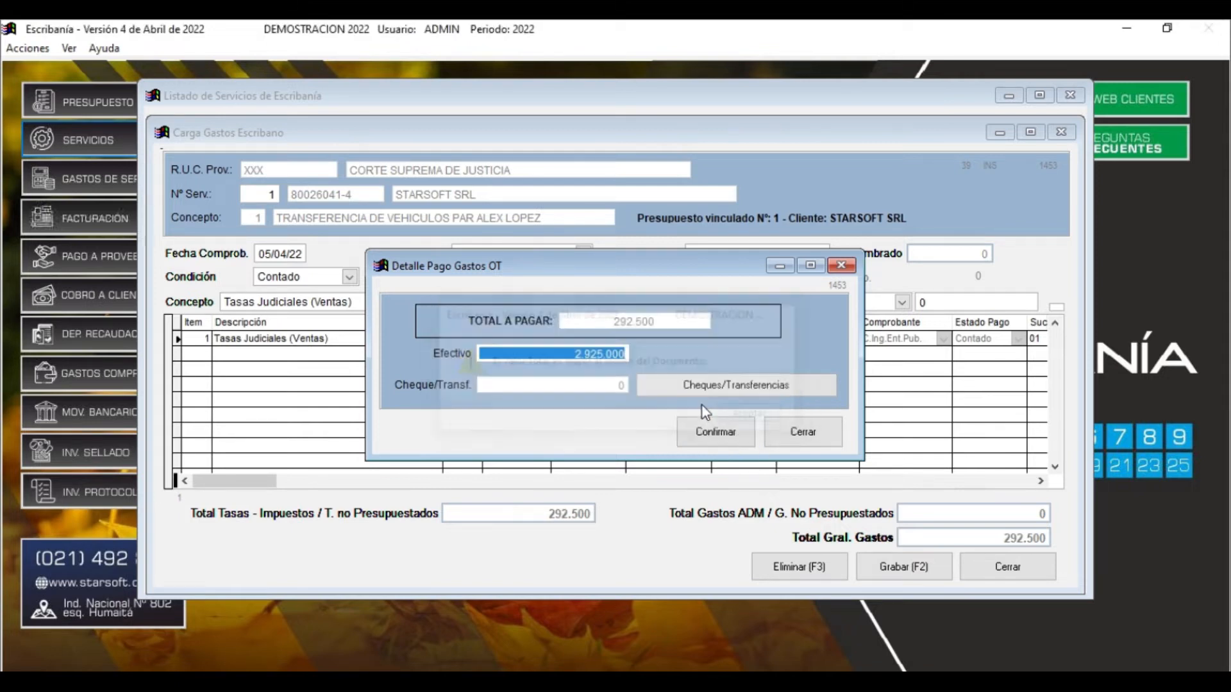
# Correct the cash payment to 292.500 and confirm the payment details
pyautogui.moveTo(578, 354); pyautogui.dragTo(647, 346)
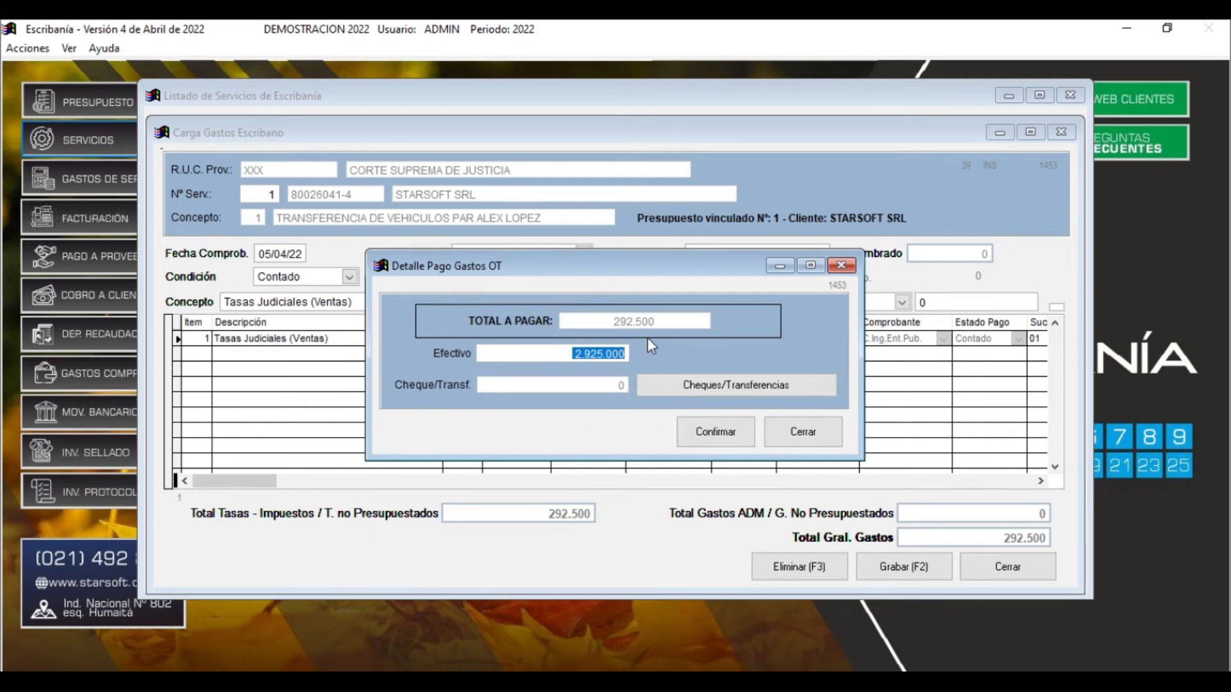
pyautogui.write('29.250.0')
pyautogui.click(700, 433)
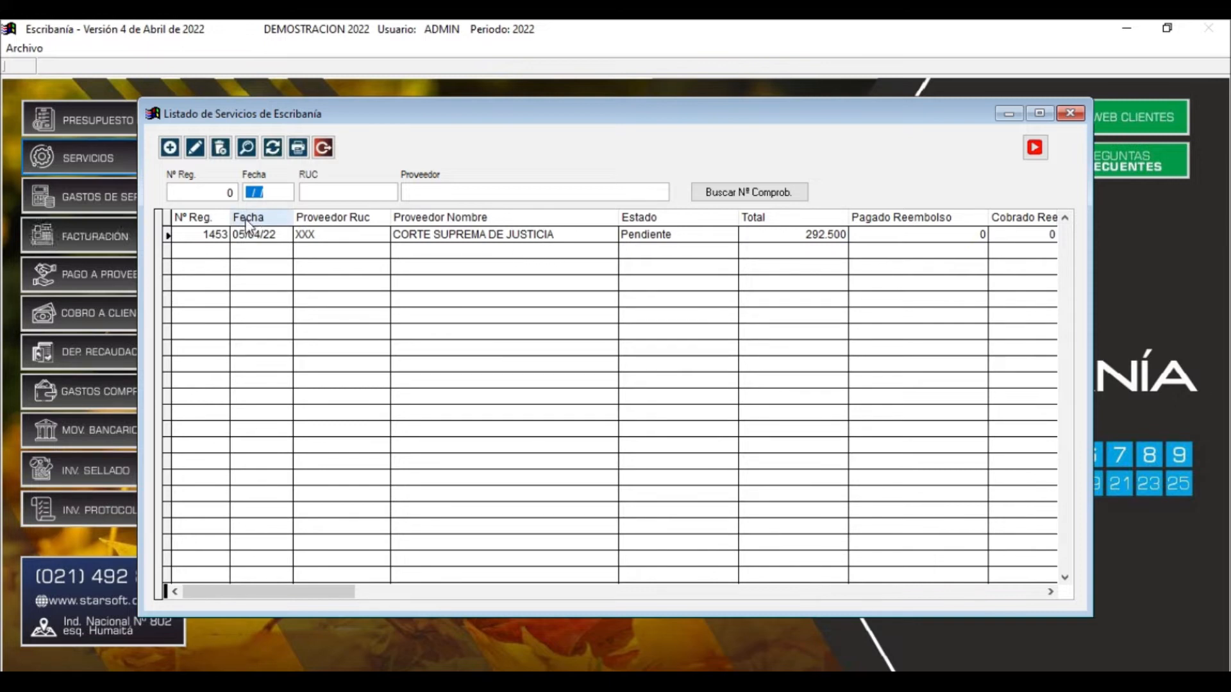
# Start a new expense record with CORTE SUPREMA DE JUSTICIA as the supplier and service number 1
pyautogui.click(169, 148)
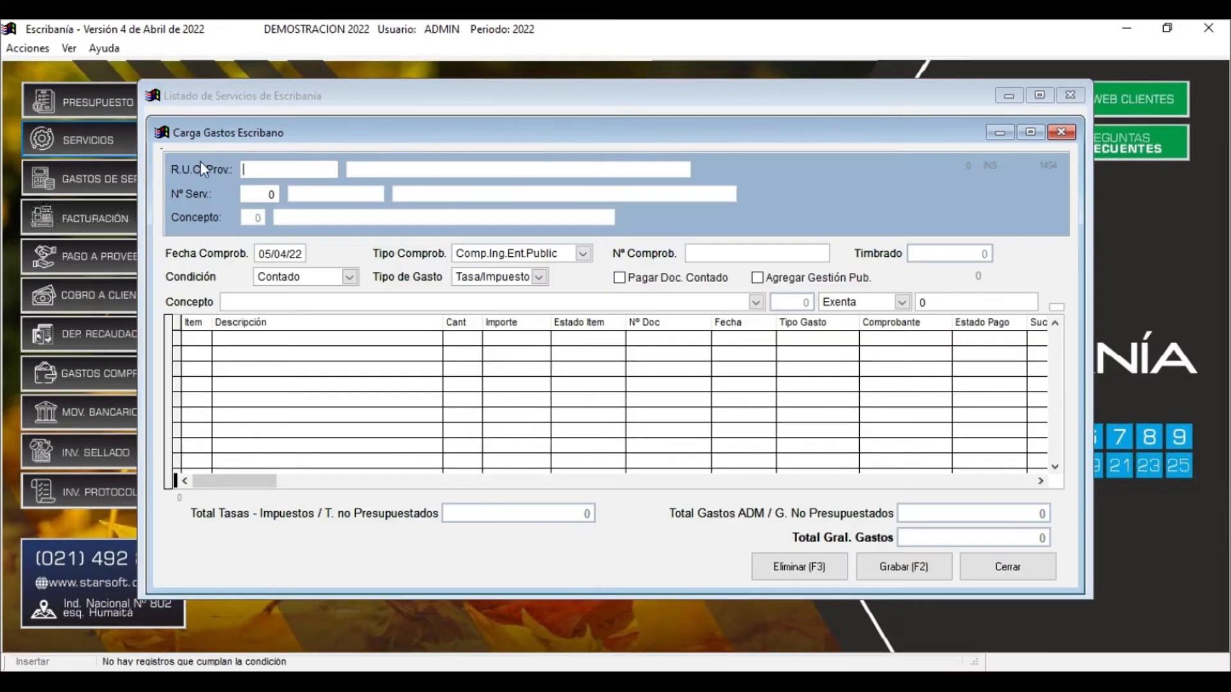
pyautogui.press('Return')
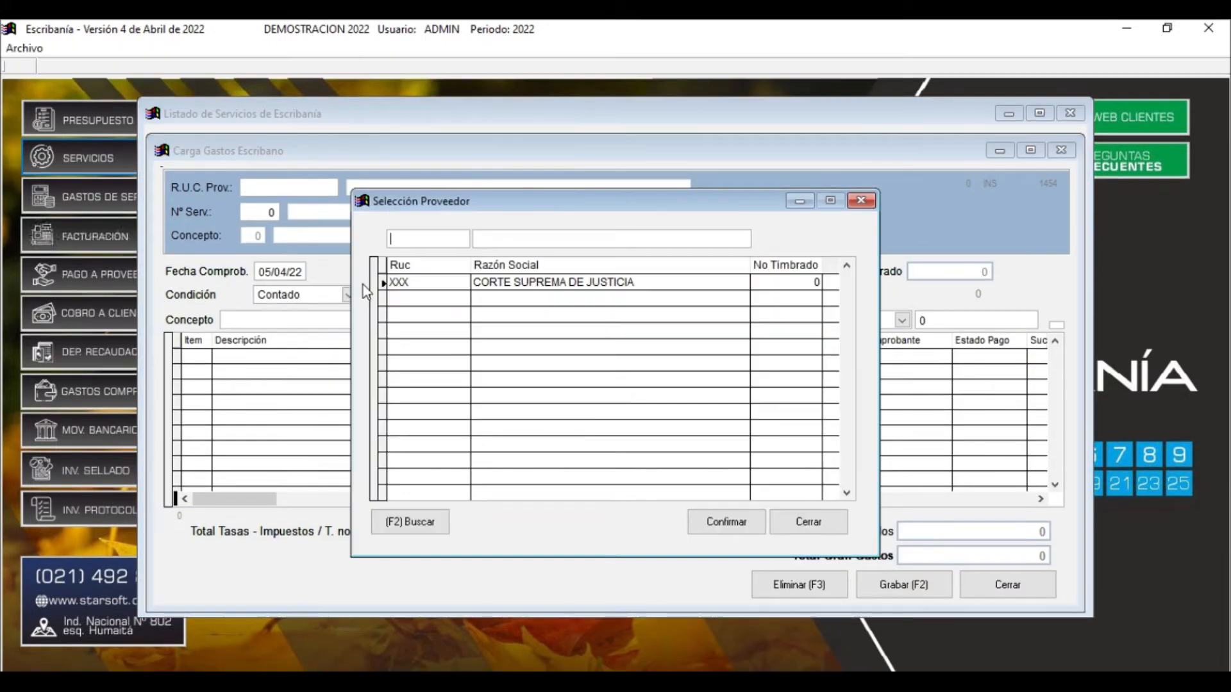
pyautogui.press('Return')
pyautogui.press('Return')
pyautogui.press('Return')
pyautogui.write('1')
pyautogui.press('Return')
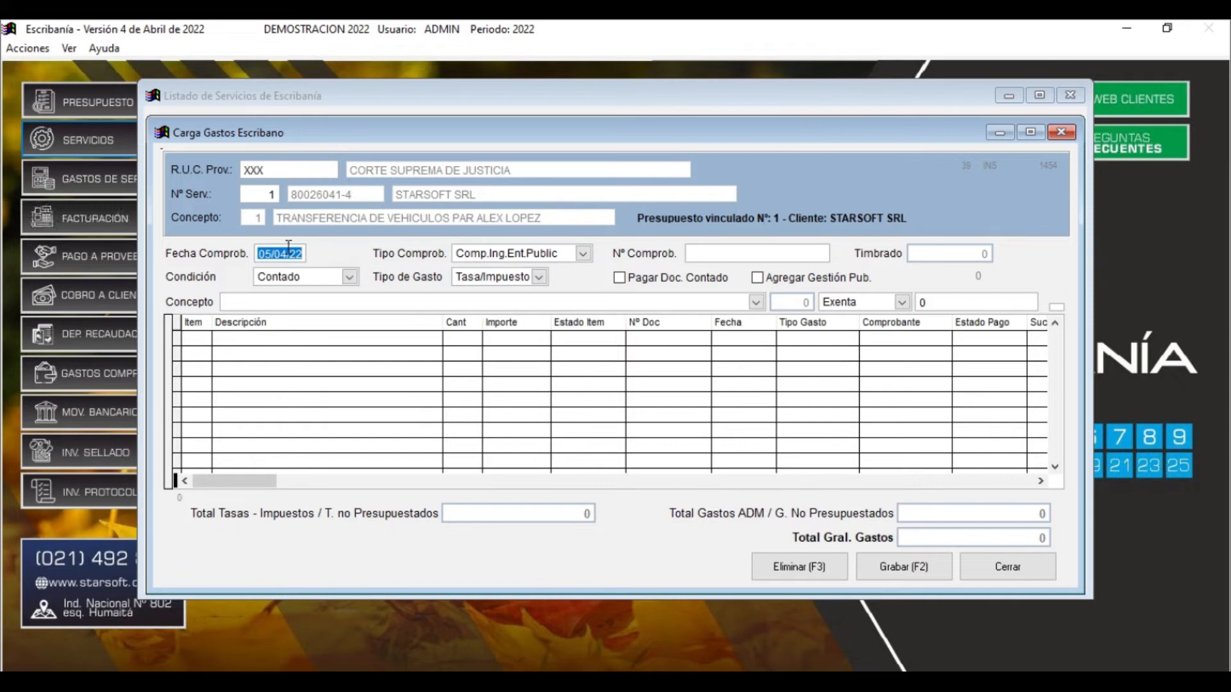
# Set the voucher number to 22222 and the expense type to Gastos Adm
pyautogui.press('Return')
pyautogui.press('Return')
pyautogui.write('22222')
pyautogui.press('Return')
pyautogui.press('Return')
pyautogui.hotkey('alt', 'Down')
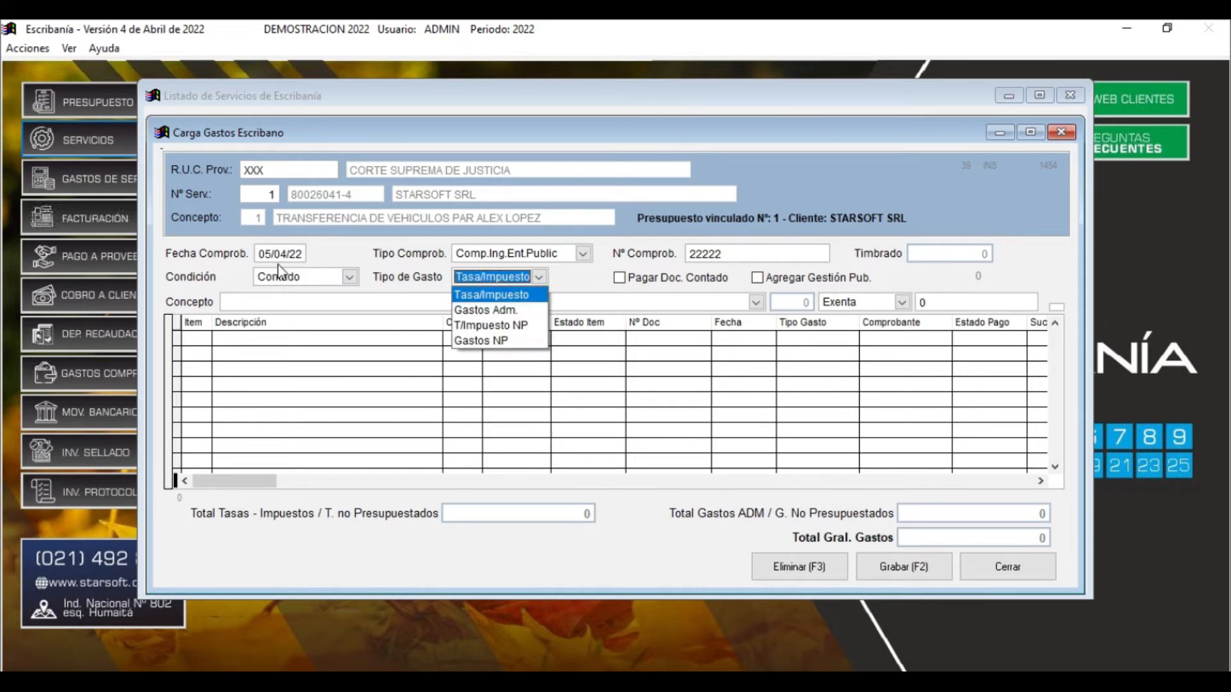
pyautogui.press('Down')
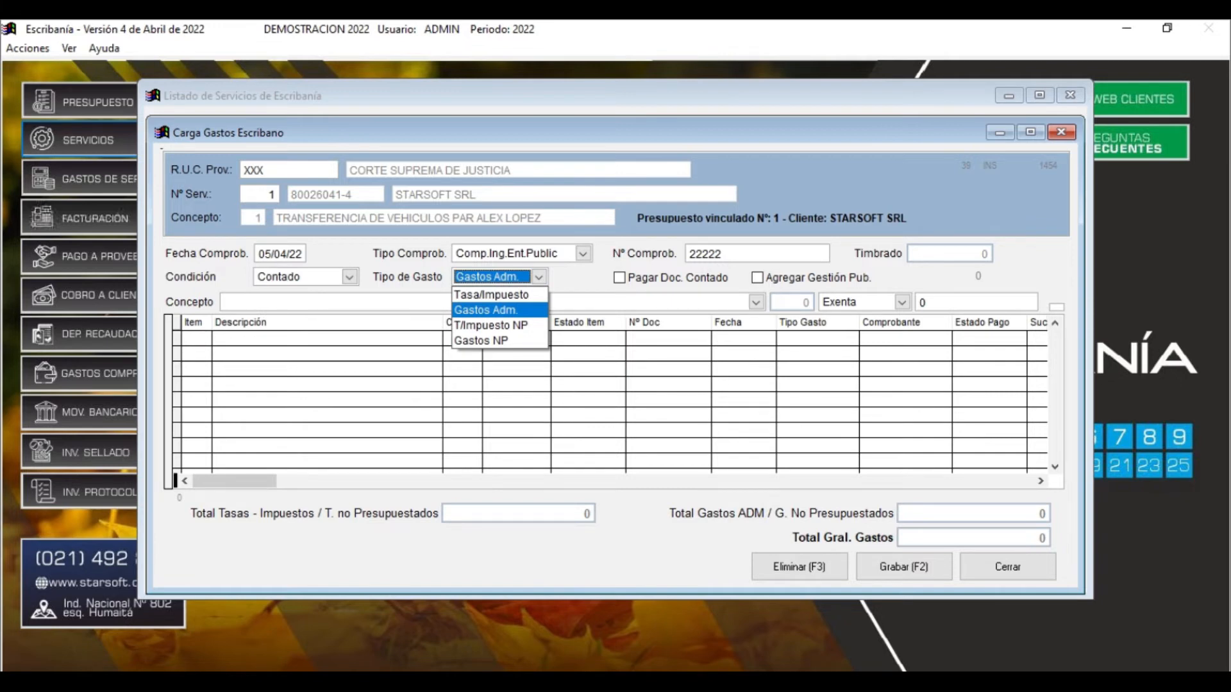
pyautogui.press('Return')
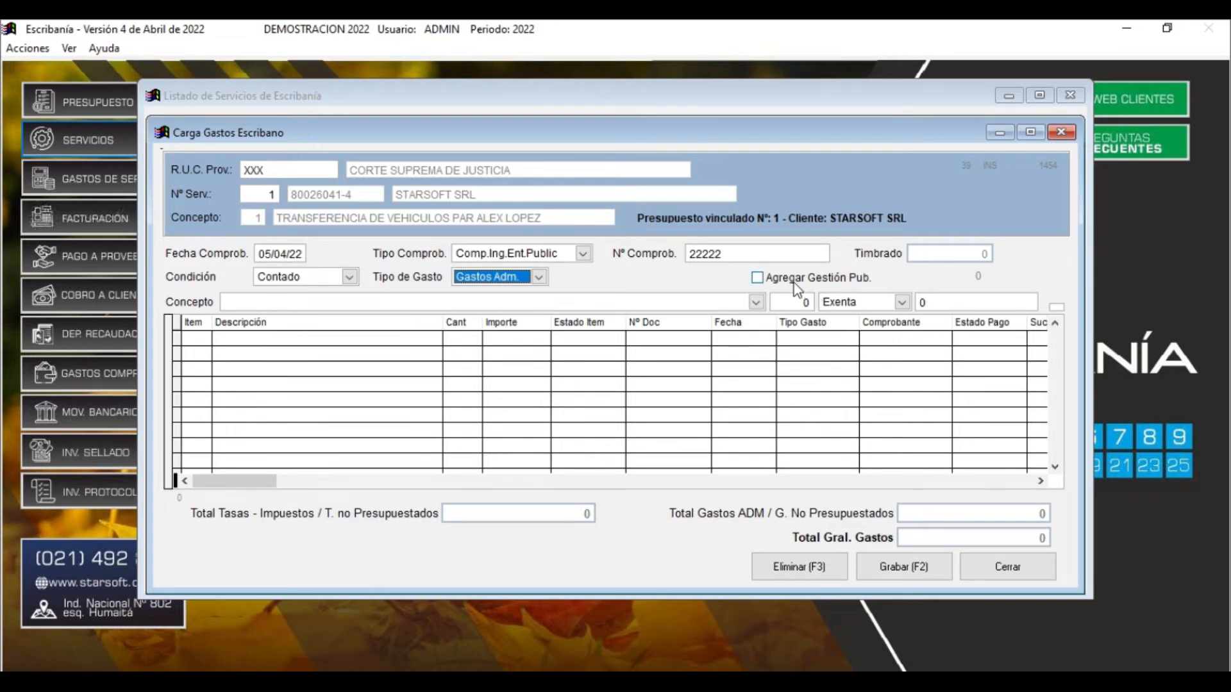
# Enable Agregar Gestión Pub. and select Certificado Condiciones de Dominio as the expense concept
pyautogui.click(759, 279)
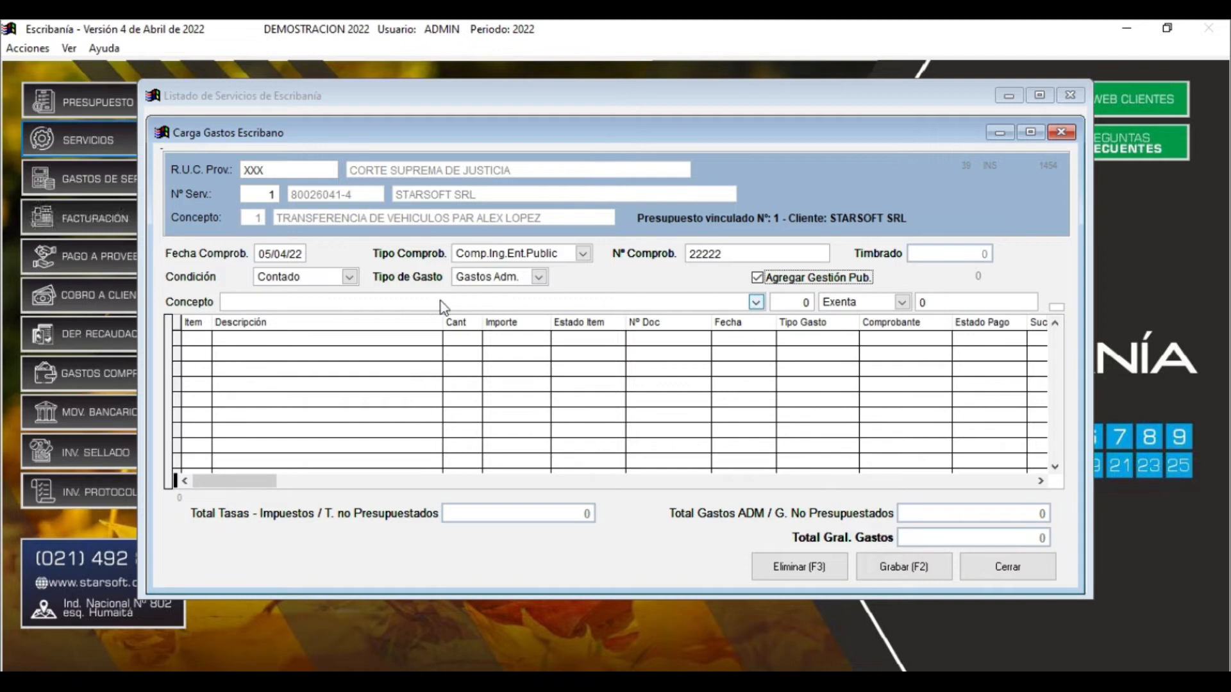
pyautogui.click(757, 304)
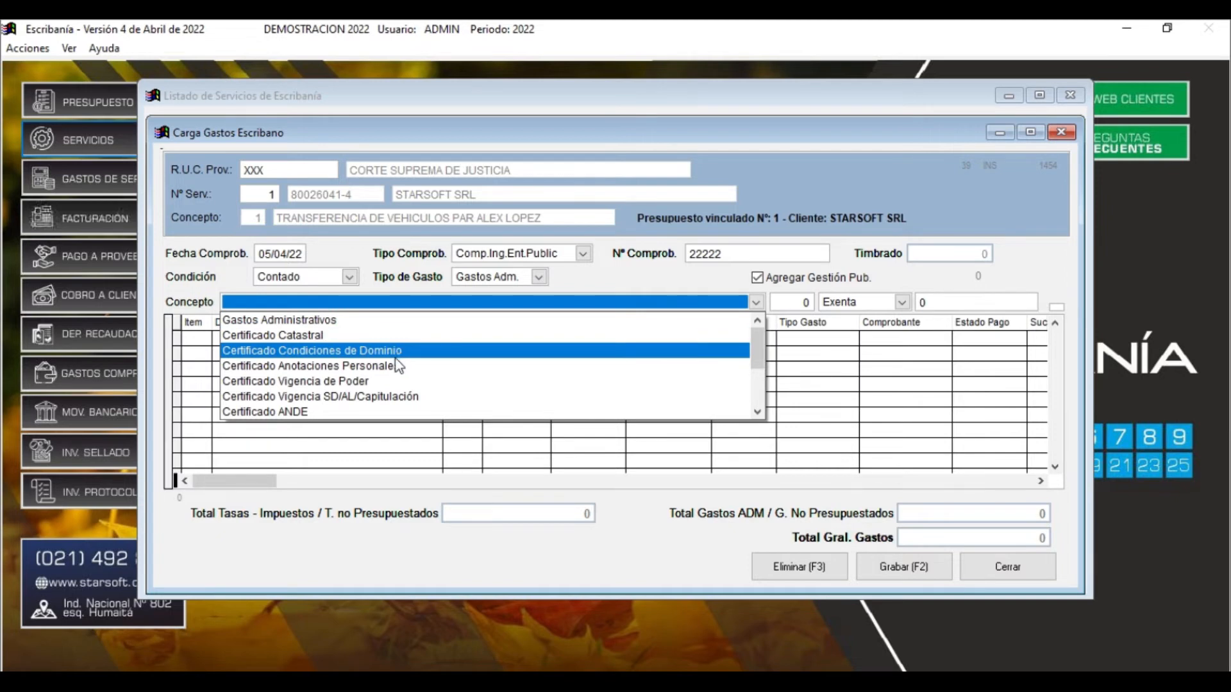
pyautogui.click(761, 400)
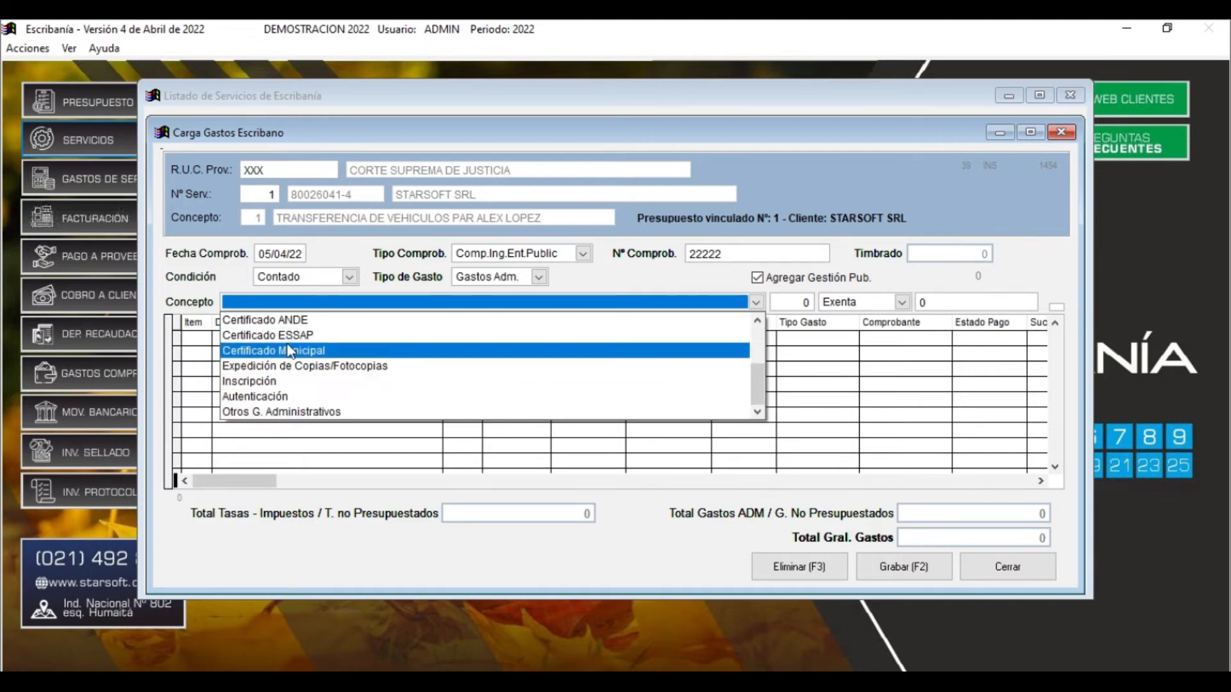
pyautogui.moveTo(761, 385); pyautogui.dragTo(756, 334)
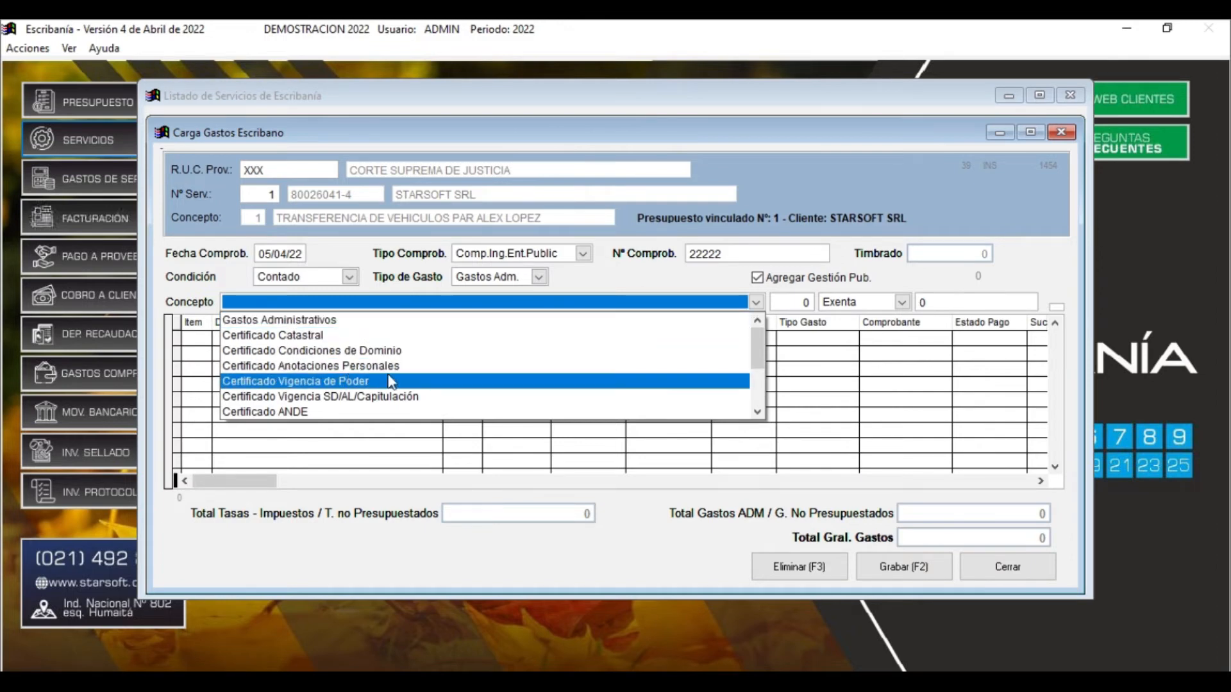
pyautogui.moveTo(755, 337); pyautogui.dragTo(742, 397)
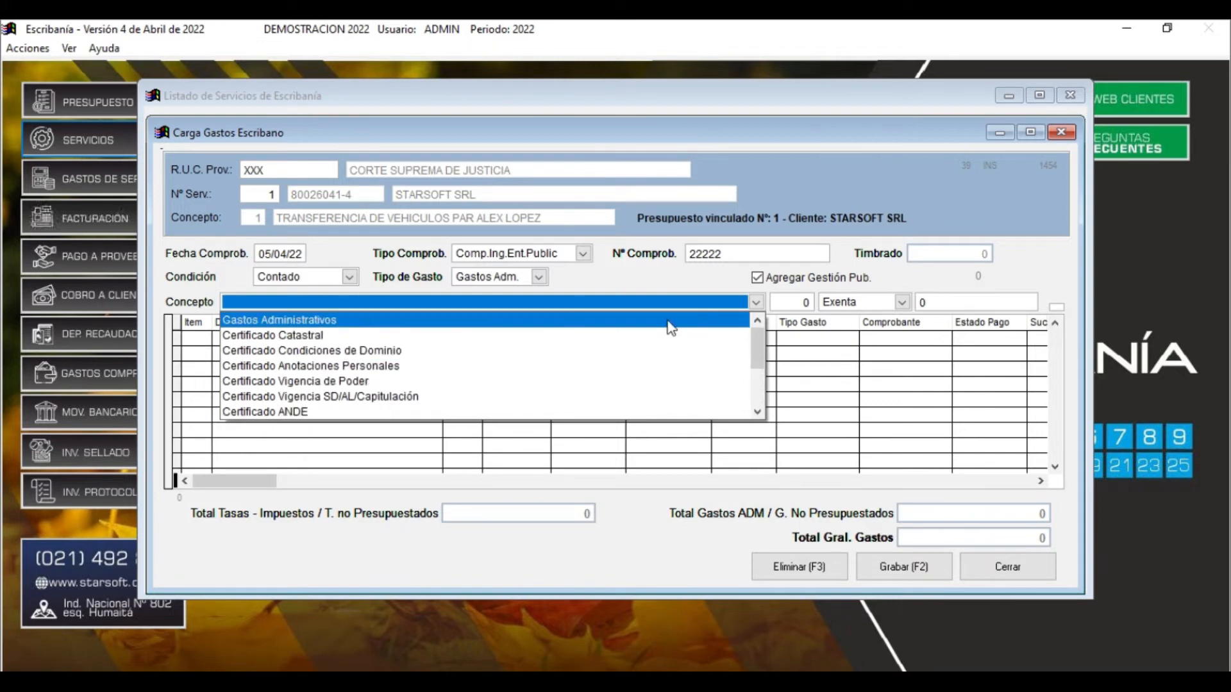
pyautogui.click(355, 350)
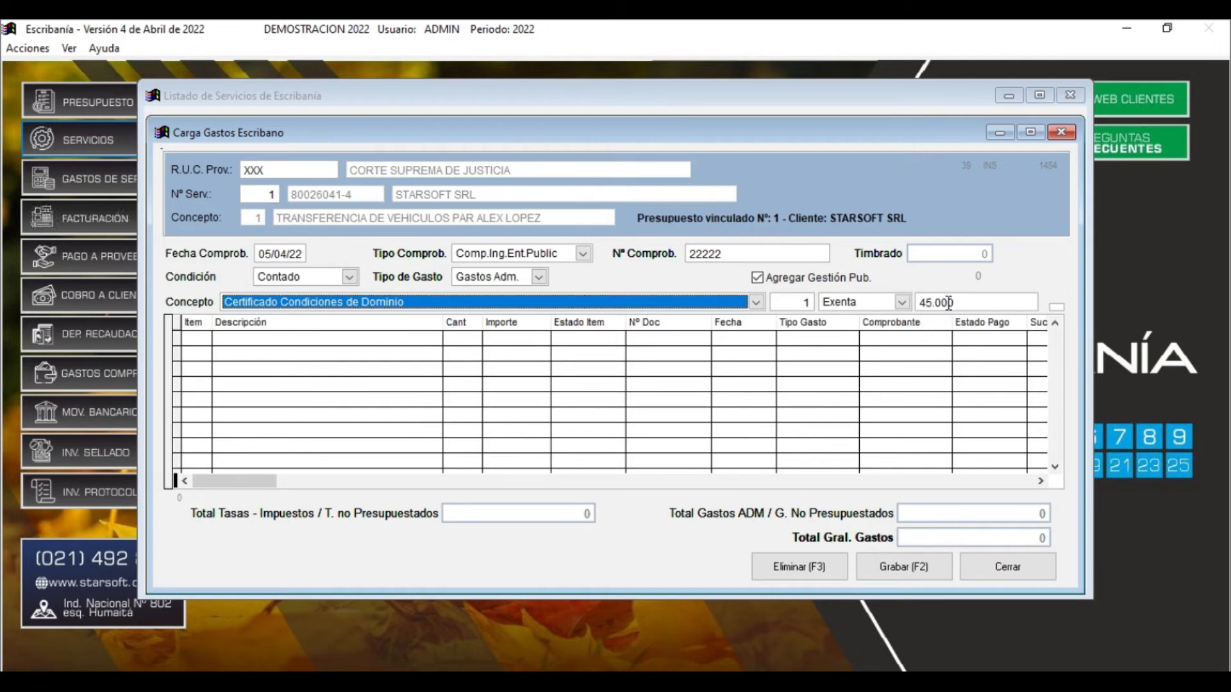
# Set the quantity of the Certificado Condiciones de Dominio concept to 1
pyautogui.moveTo(785, 301); pyautogui.dragTo(818, 301)
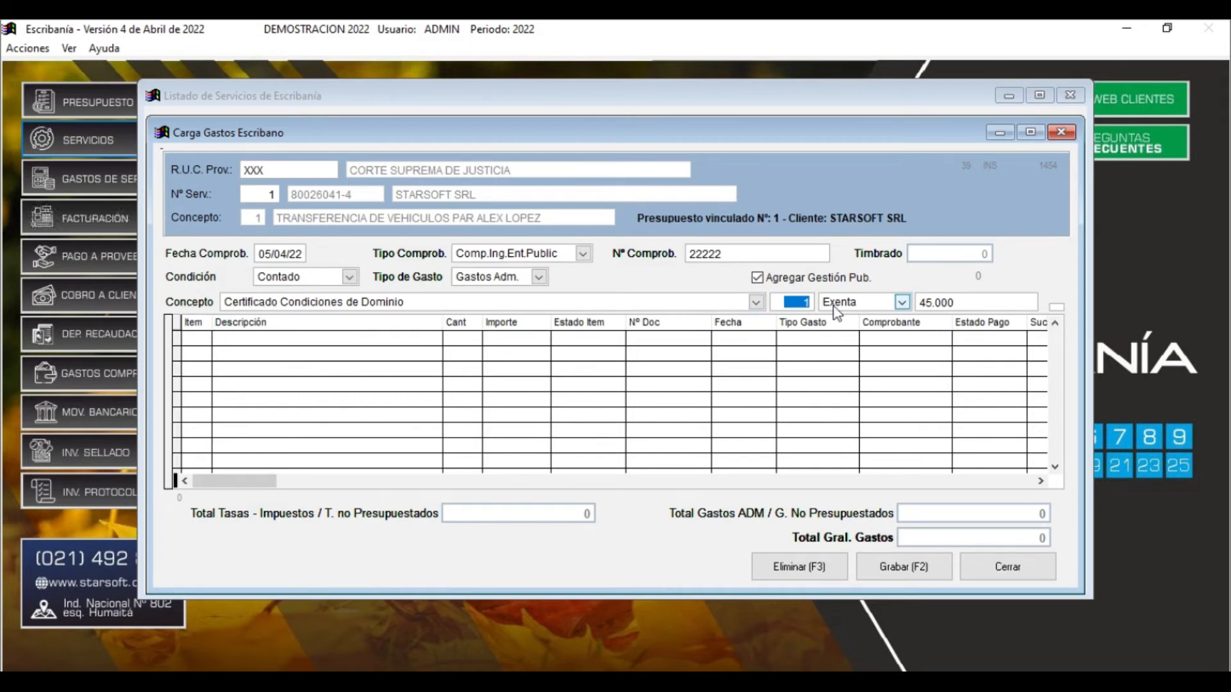
pyautogui.write('2')
pyautogui.press('BackSpace')
pyautogui.write('1')
pyautogui.press('Tab')
# Review the tax options for the certificate concept and choose Exenta
pyautogui.click(830, 305)
pyautogui.press('Down')
pyautogui.press('Down')
pyautogui.press('Up')
pyautogui.press('Up')
pyautogui.press('Down')
pyautogui.press('Down')
pyautogui.press('Up')
pyautogui.press('Up')
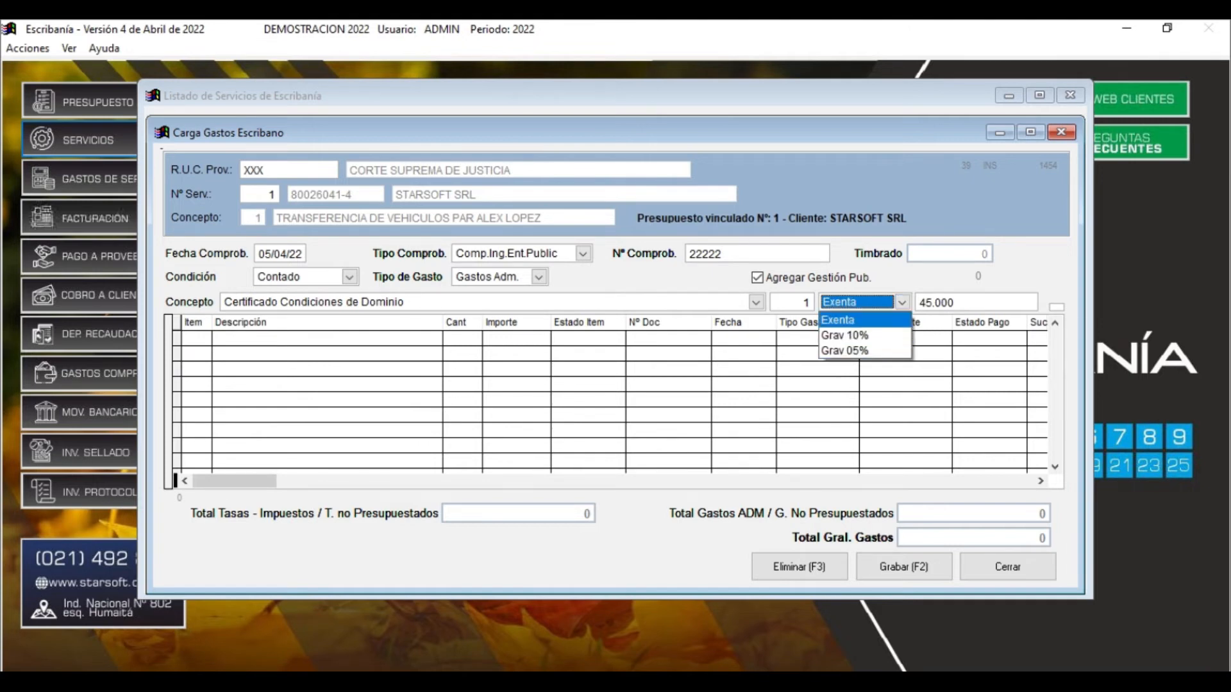
pyautogui.press('Tab')
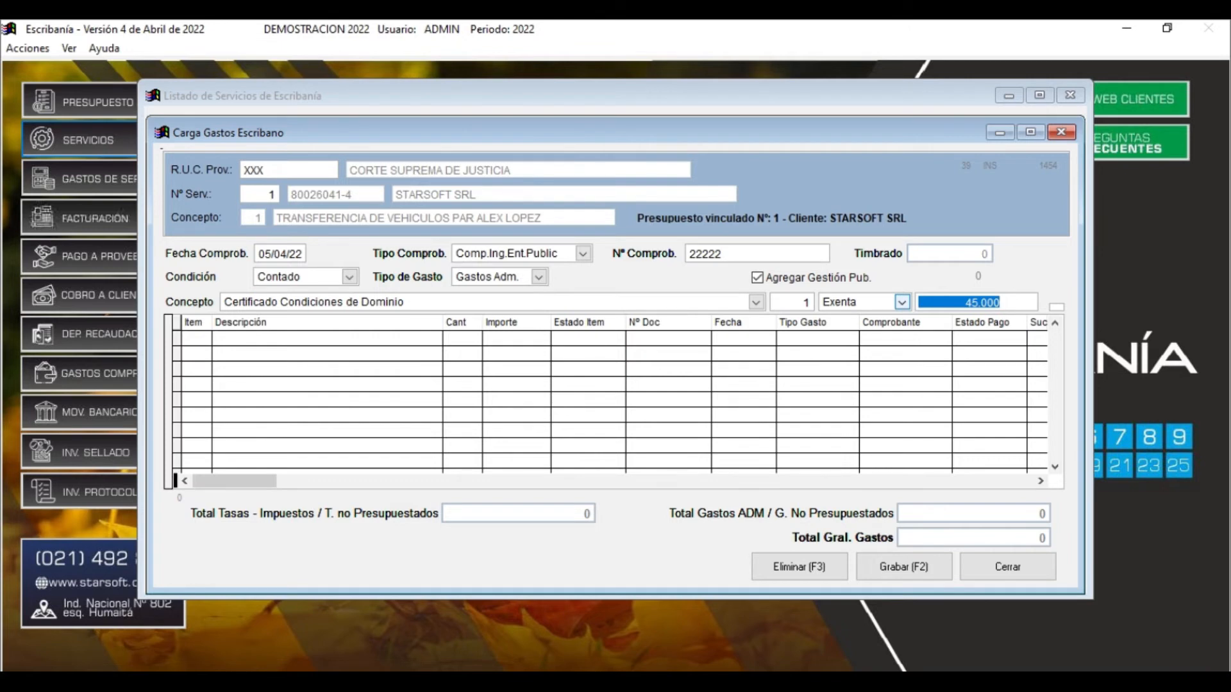
# Accept the 45.000 amount for the certificate and choose Registro Público as the public entity in its public management record
pyautogui.press('Return')
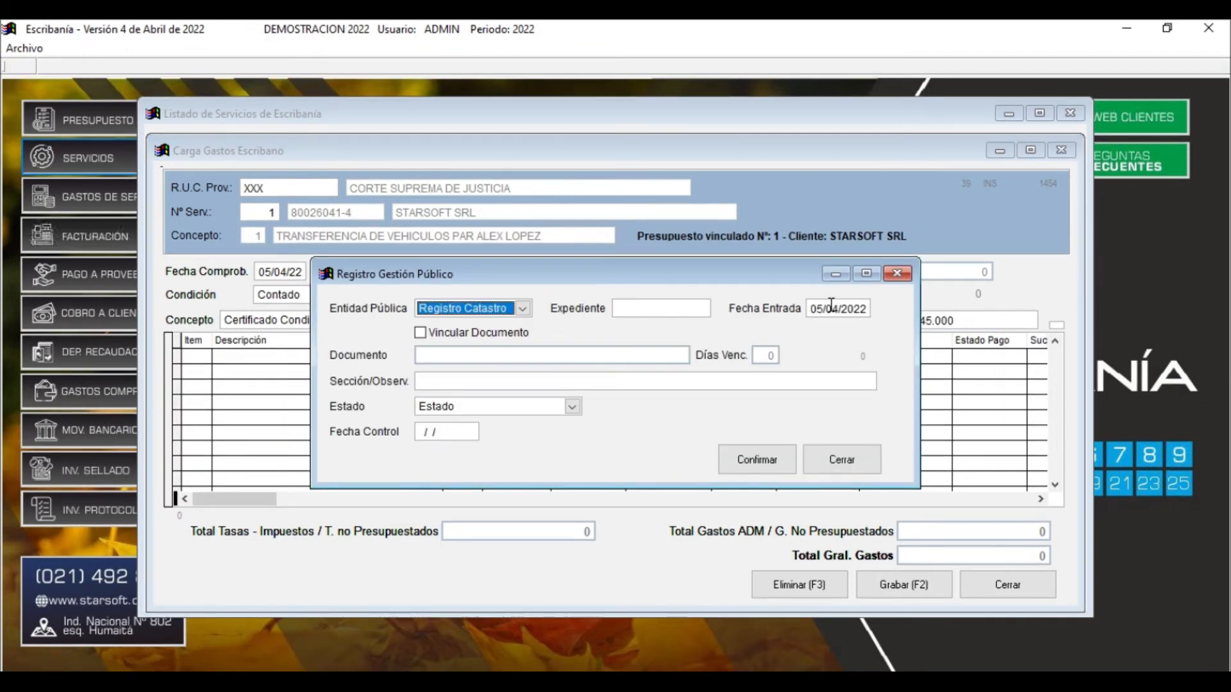
pyautogui.moveTo(744, 275); pyautogui.dragTo(747, 337)
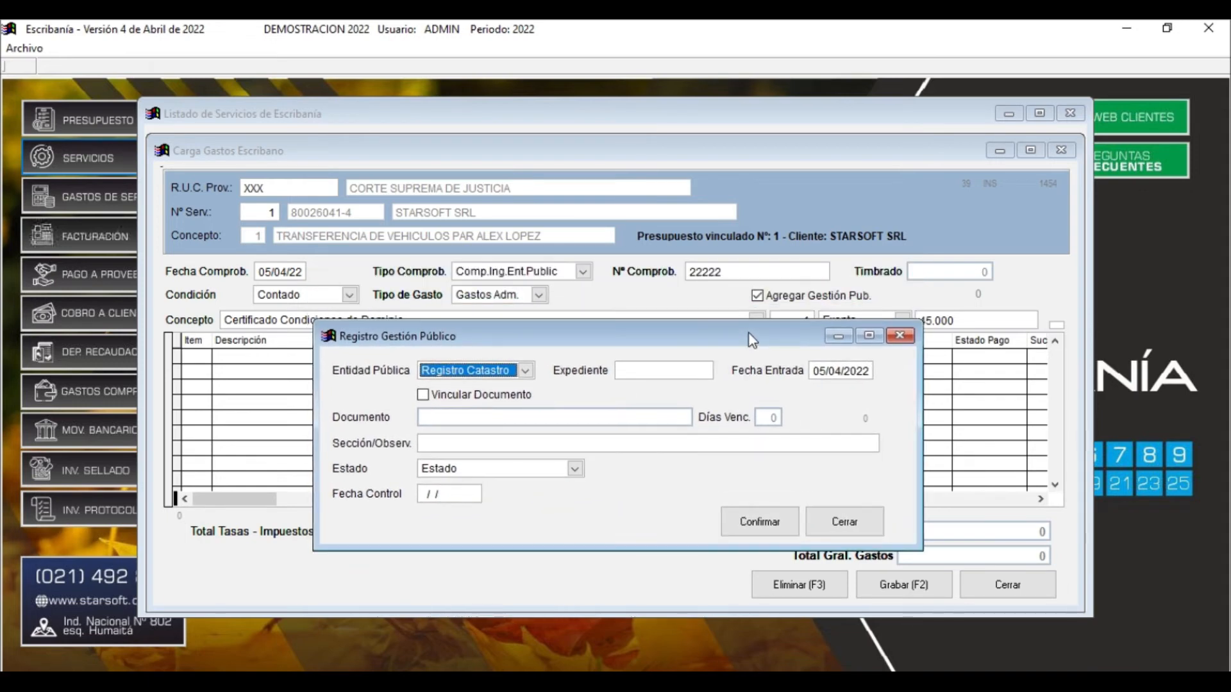
pyautogui.moveTo(764, 340); pyautogui.dragTo(763, 280)
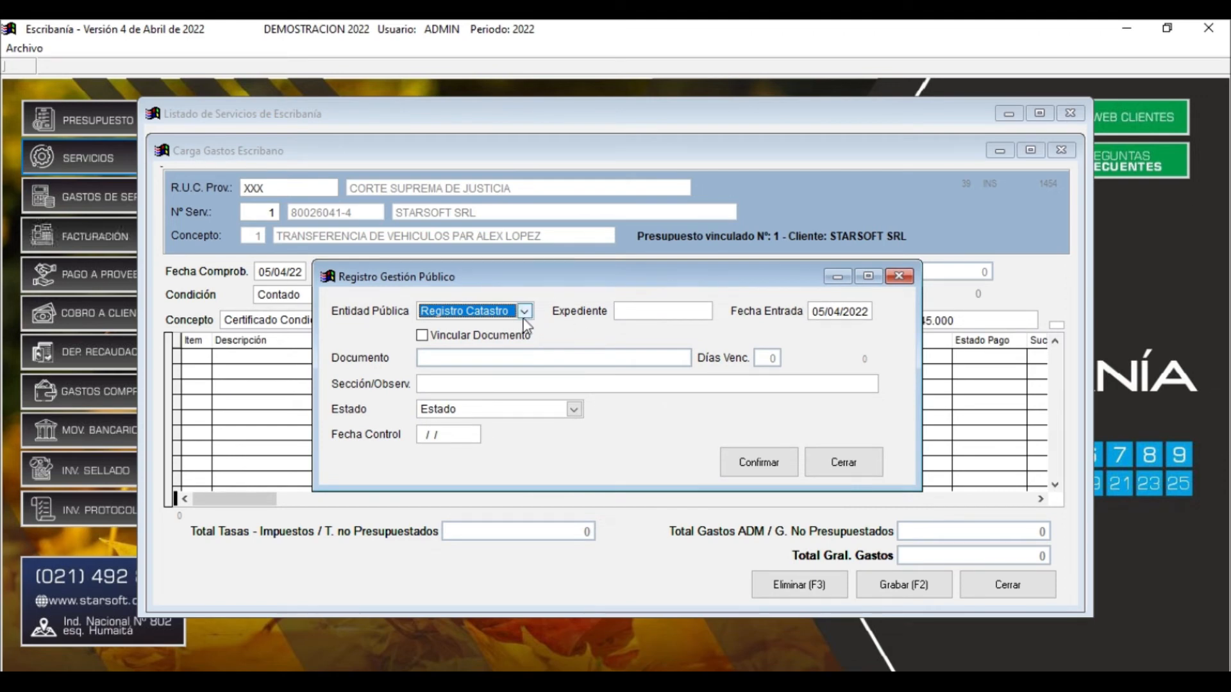
pyautogui.moveTo(519, 272)
pyautogui.mouseDown()
pyautogui.moveTo(487, 311)
pyautogui.moveTo(414, 345)
pyautogui.moveTo(521, 321)
pyautogui.moveTo(540, 278)
pyautogui.mouseUp()
pyautogui.click(545, 321)
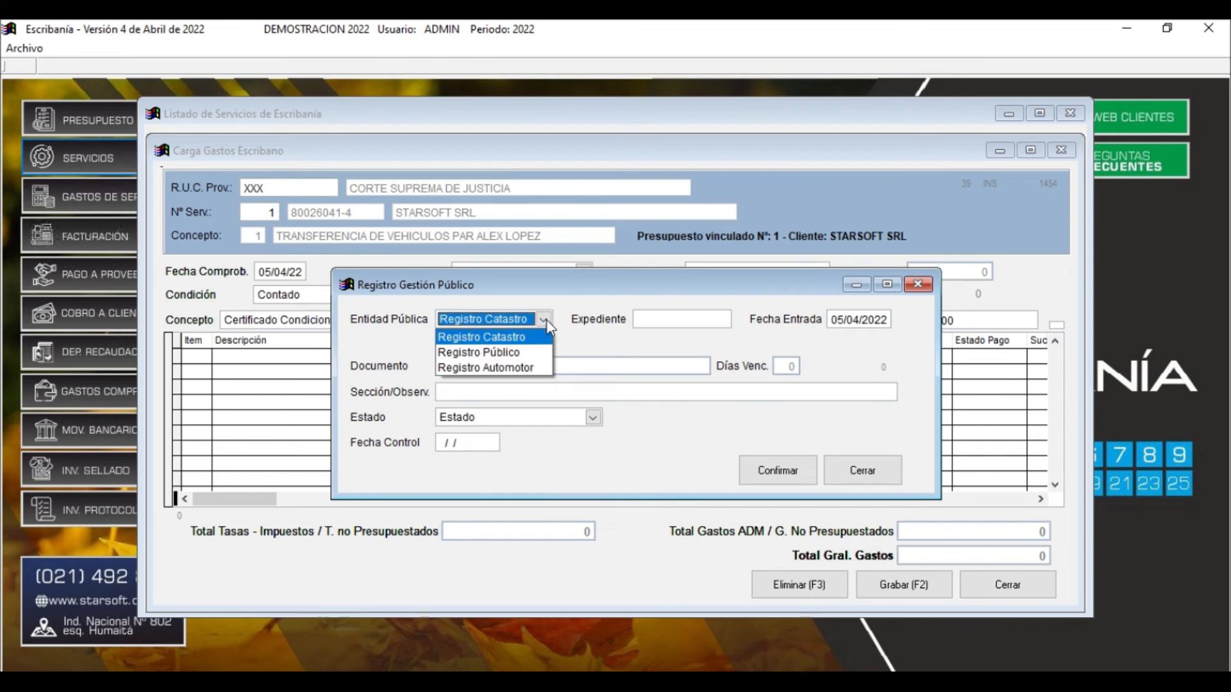
pyautogui.click(518, 352)
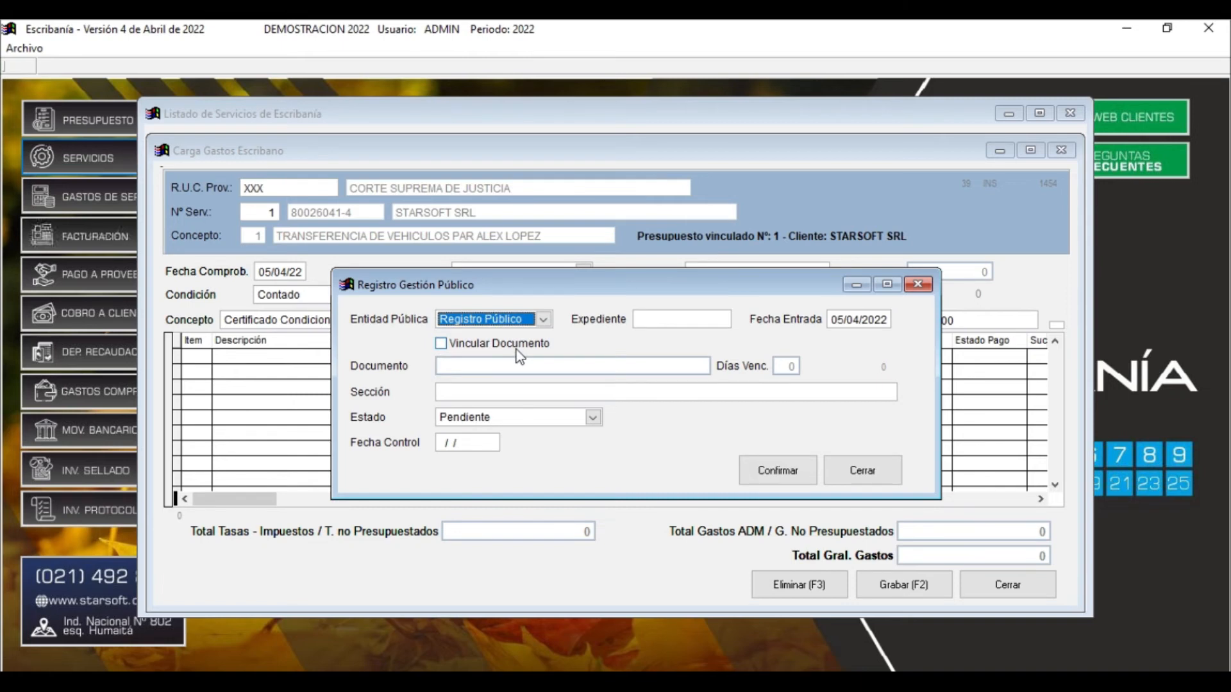
# Enter 123123 as the Expediente of the public management record and keep 05/04/2022 as its entry date
pyautogui.press('Tab')
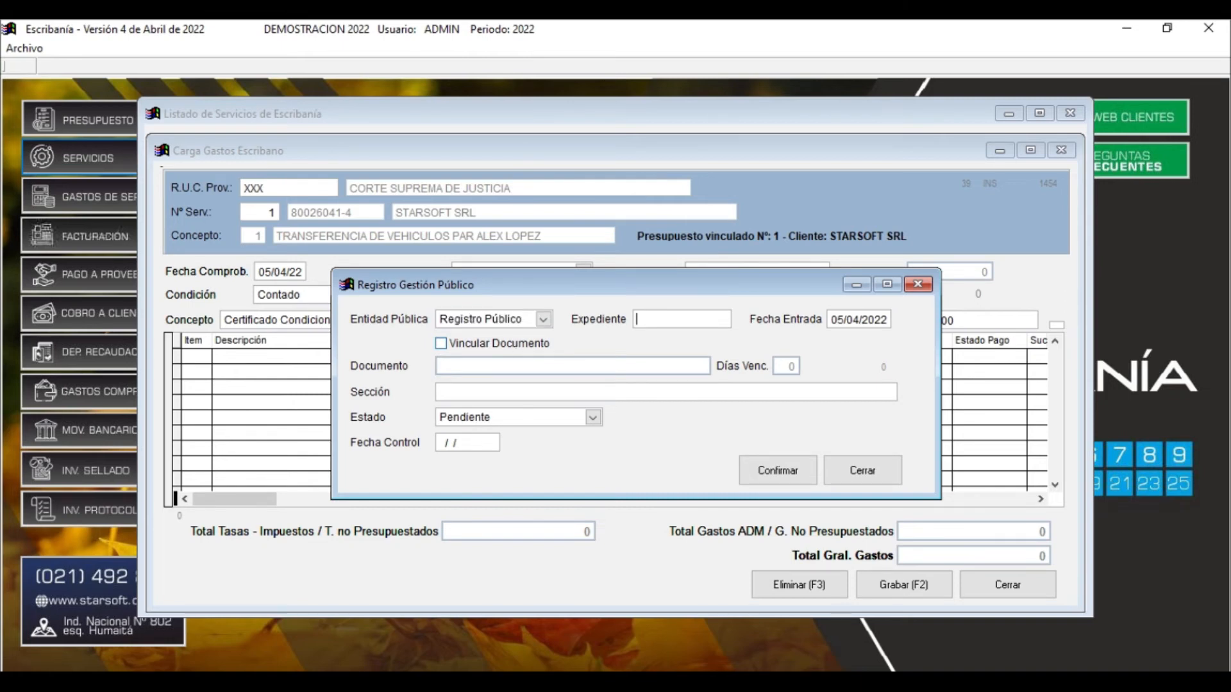
pyautogui.write('123123')
pyautogui.press('Tab')
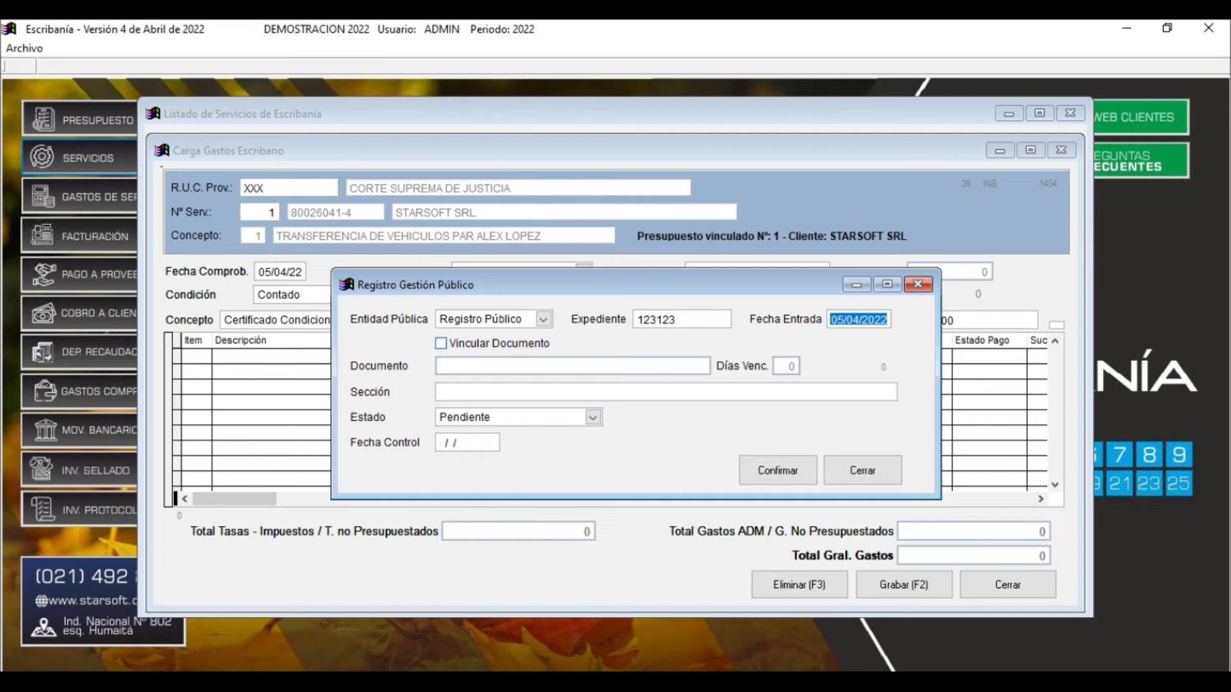
pyautogui.press('Tab')
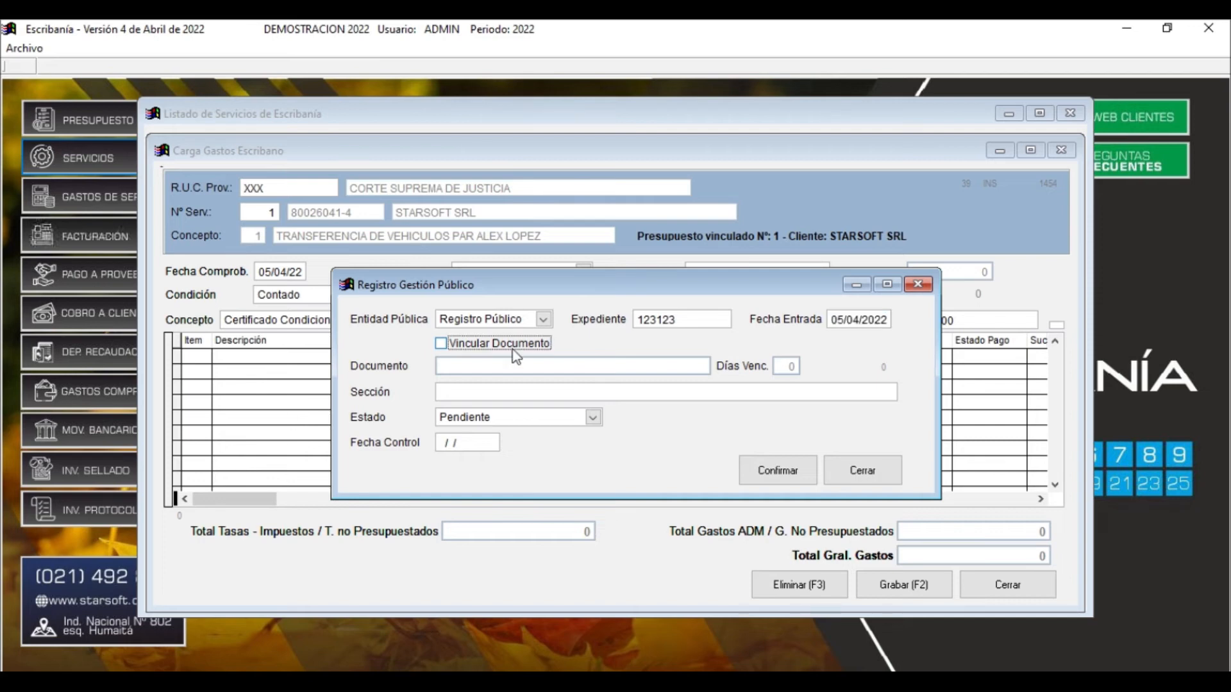
# Enable Vincular Documento, view the pending documents available for linking, and disable the option again
pyautogui.click(442, 344)
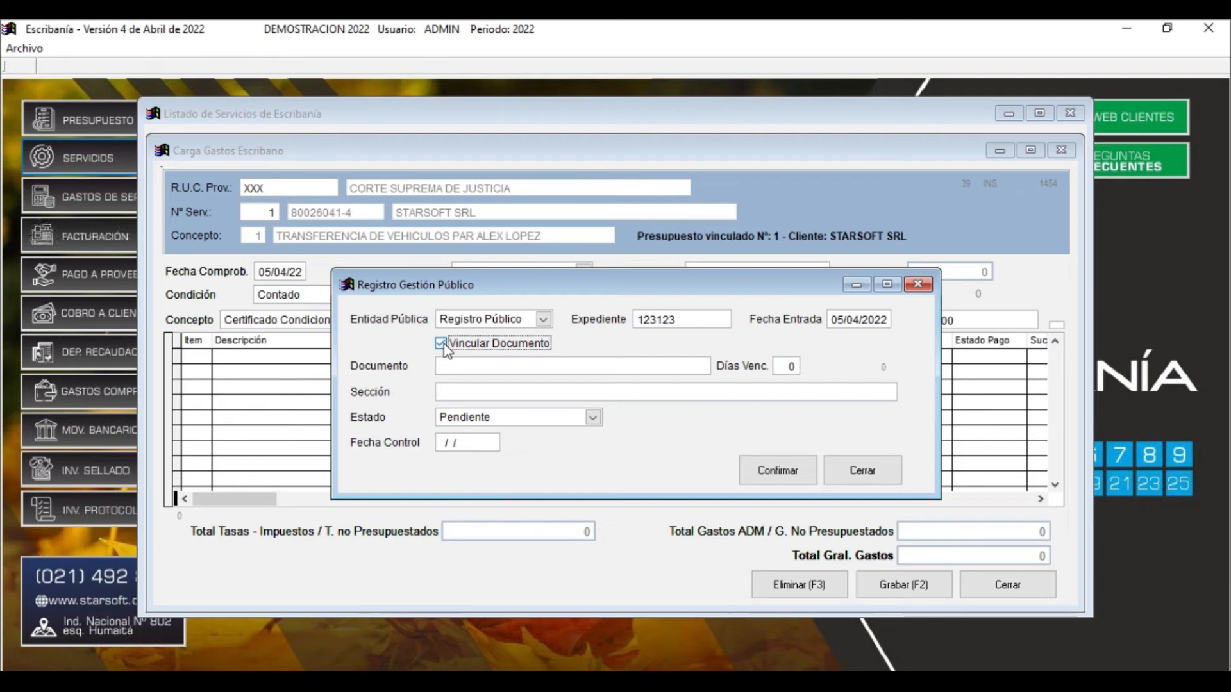
pyautogui.click(470, 366)
pyautogui.press('Return')
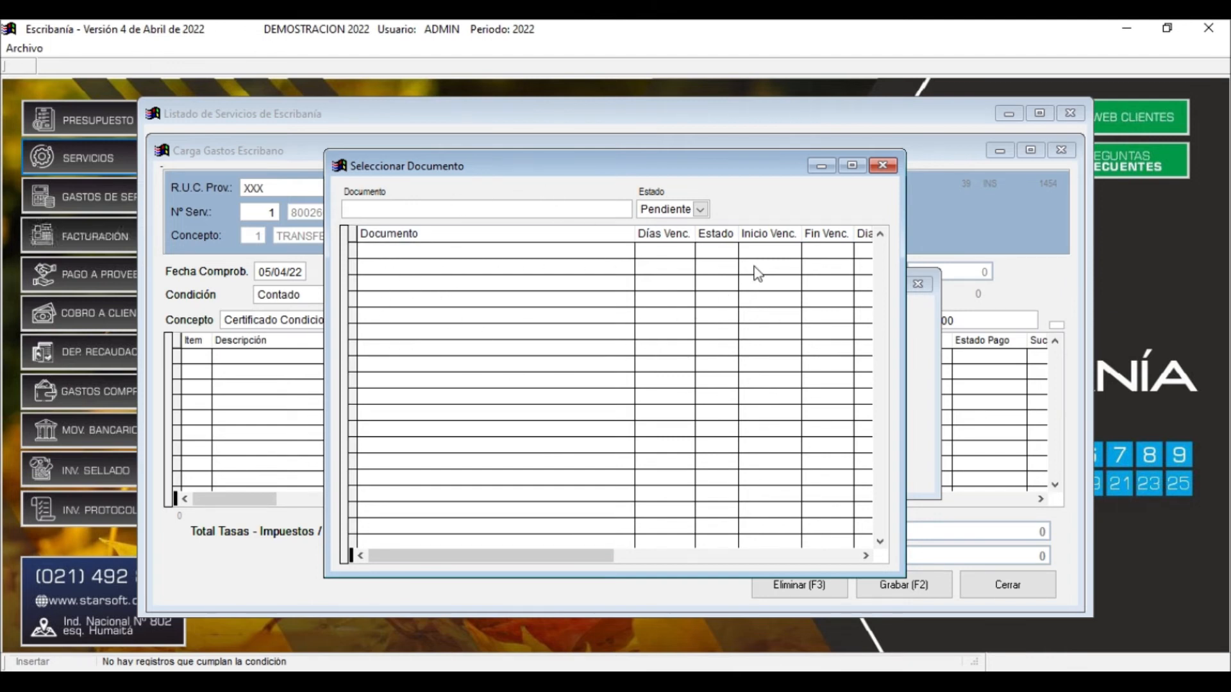
pyautogui.click(883, 167)
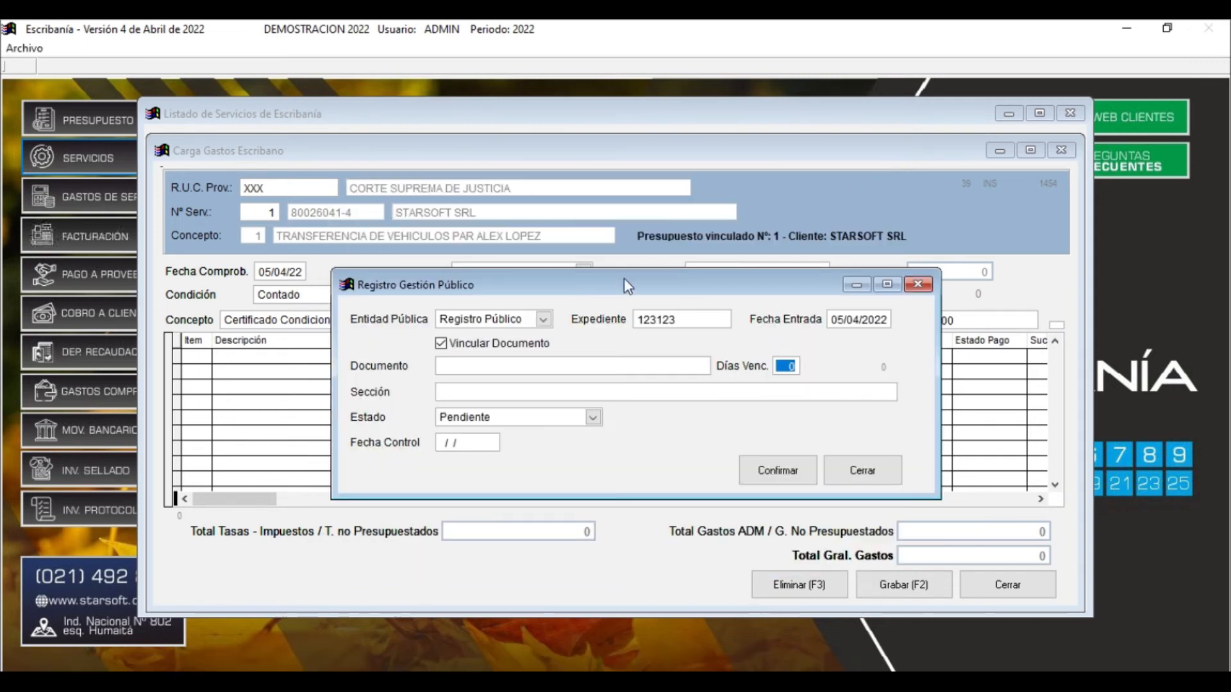
pyautogui.click(452, 345)
# Enter INICIO GESTION as the Sección of the public management record
pyautogui.click(462, 393)
pyautogui.write('INCIO')
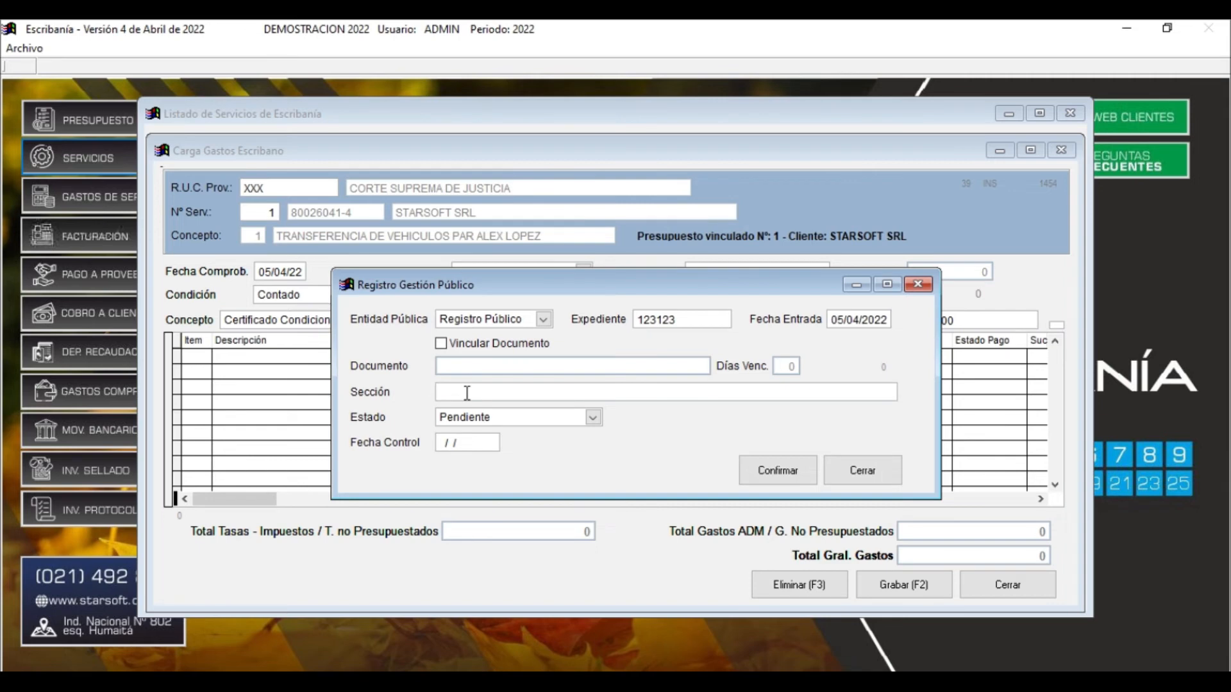
pyautogui.press('BackSpace')
pyautogui.press('BackSpace')
pyautogui.press('BackSpace')
pyautogui.write('ICIO DESTION')
pyautogui.press('BackSpace')
pyautogui.press('BackSpace')
pyautogui.press('BackSpace')
pyautogui.press('BackSpace')
pyautogui.press('BackSpace')
pyautogui.press('BackSpace')
pyautogui.press('BackSpace')
pyautogui.press('BackSpace')
pyautogui.write('GESTION')
pyautogui.press('Tab')
# Review the Estado options of the public management record and keep Pendiente
pyautogui.hotkey('alt', 'Down')
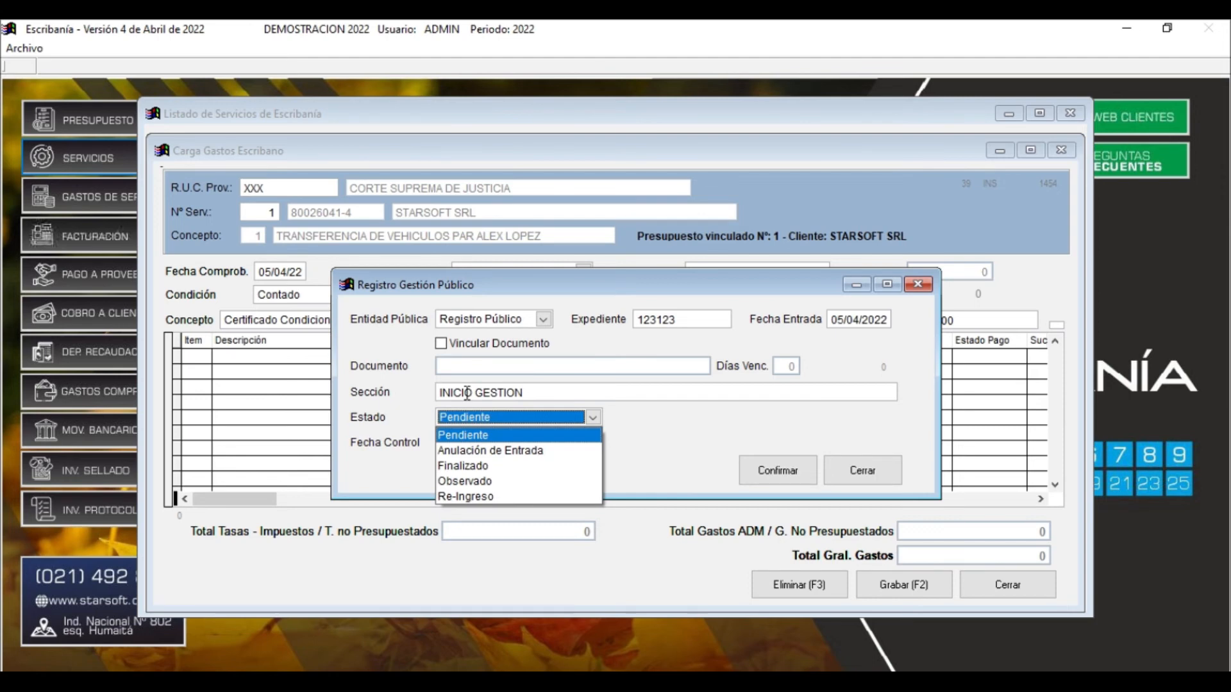
pyautogui.press('Down')
pyautogui.press('Down')
pyautogui.press('Down')
pyautogui.press('Down')
pyautogui.press('Up')
pyautogui.press('Up')
pyautogui.press('Up')
pyautogui.press('Up')
pyautogui.press('Return')
pyautogui.press('Tab')
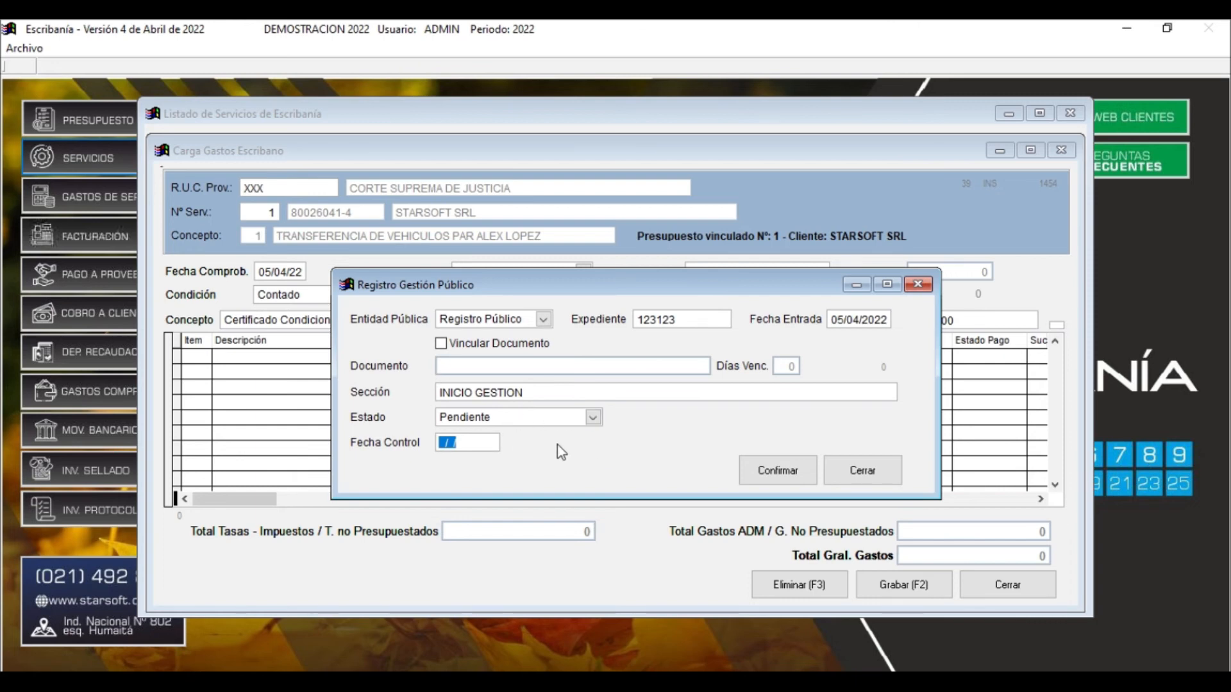
# Set Fecha Control to 05/04/22 and save the public management record
pyautogui.write('05/04/22')
pyautogui.click(764, 475)
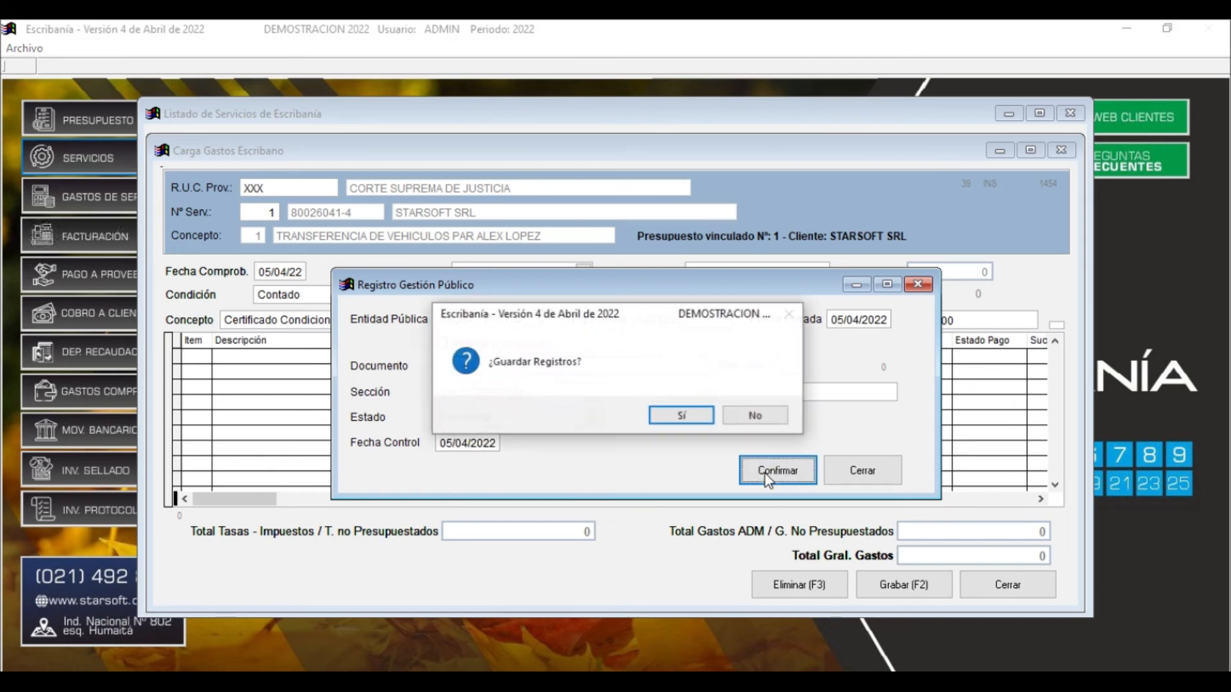
pyautogui.click(688, 420)
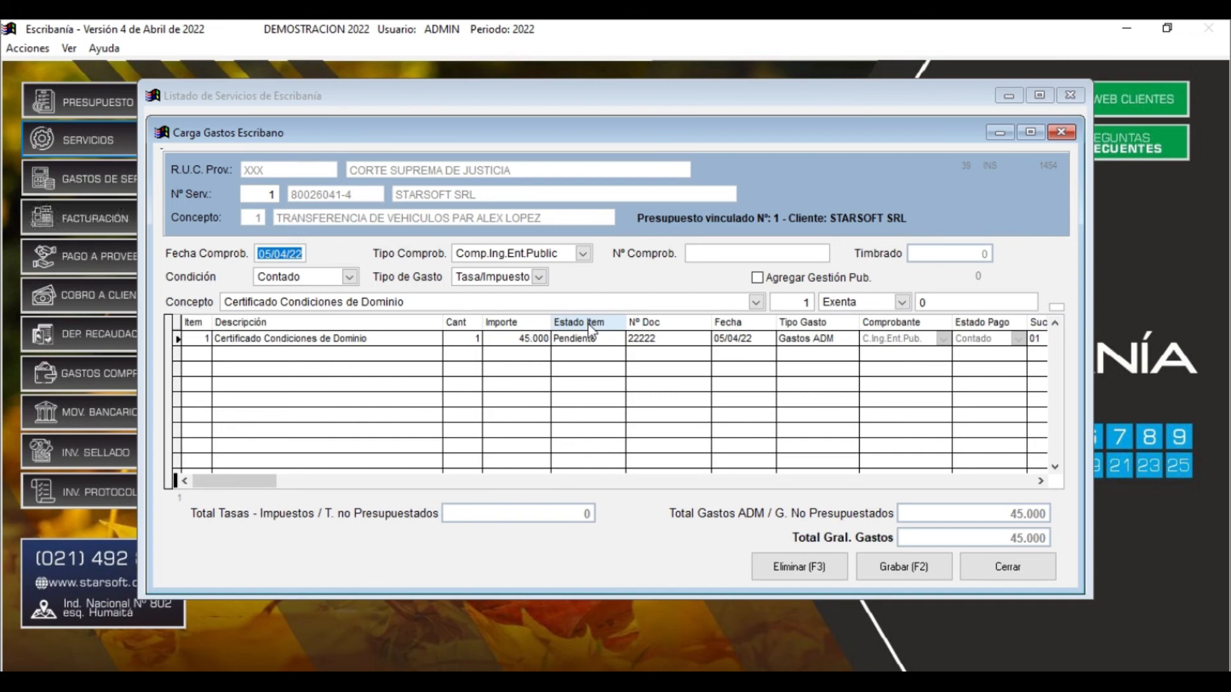
# Save the certificate expense and confirm its payment with 45.000 in Efectivo
pyautogui.click(914, 577)
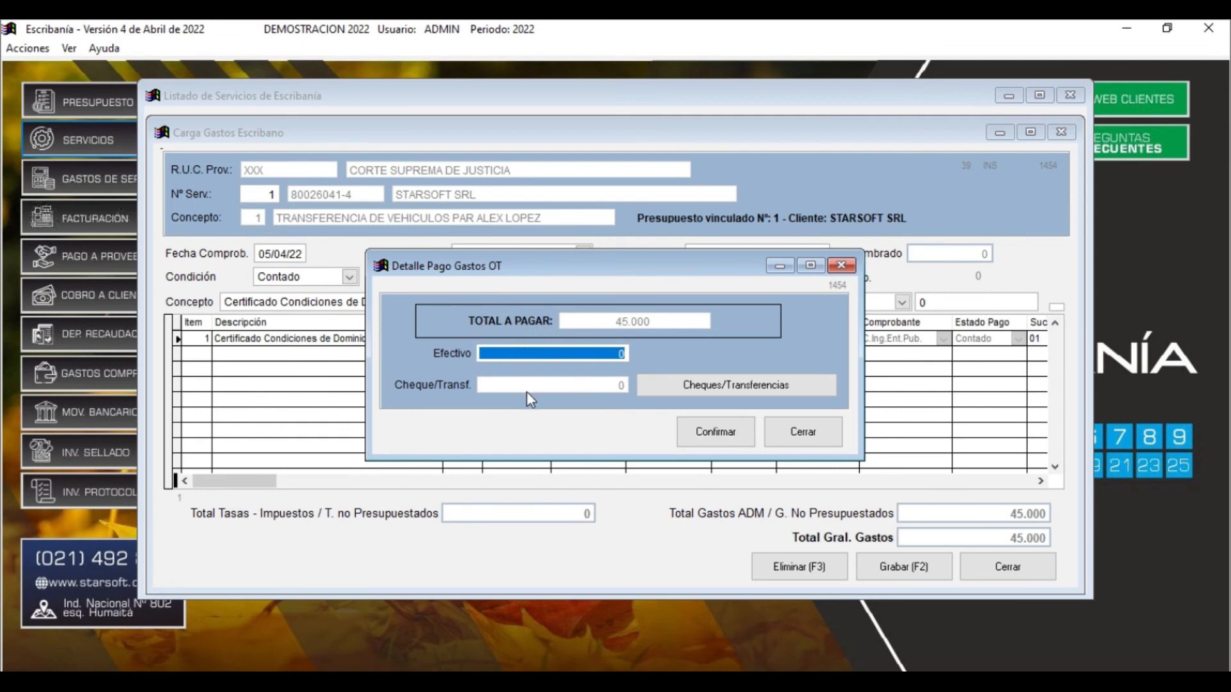
pyautogui.moveTo(568, 352); pyautogui.dragTo(626, 350)
pyautogui.write('450.00')
pyautogui.press('Tab')
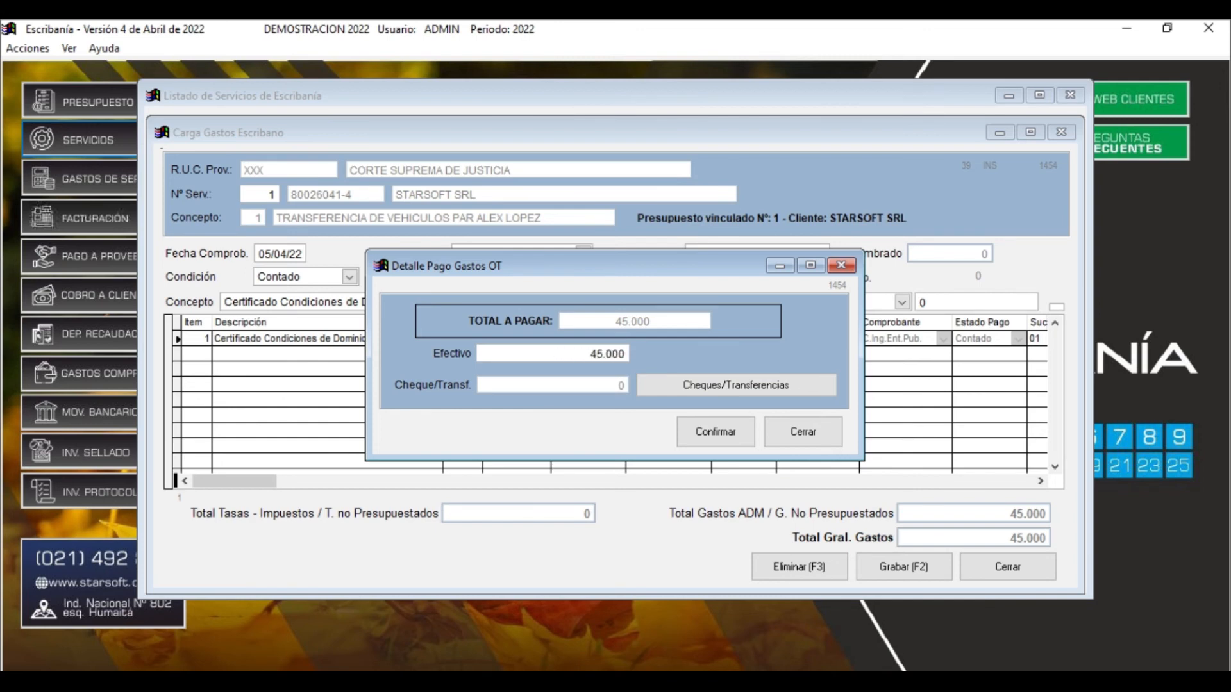
pyautogui.click(737, 441)
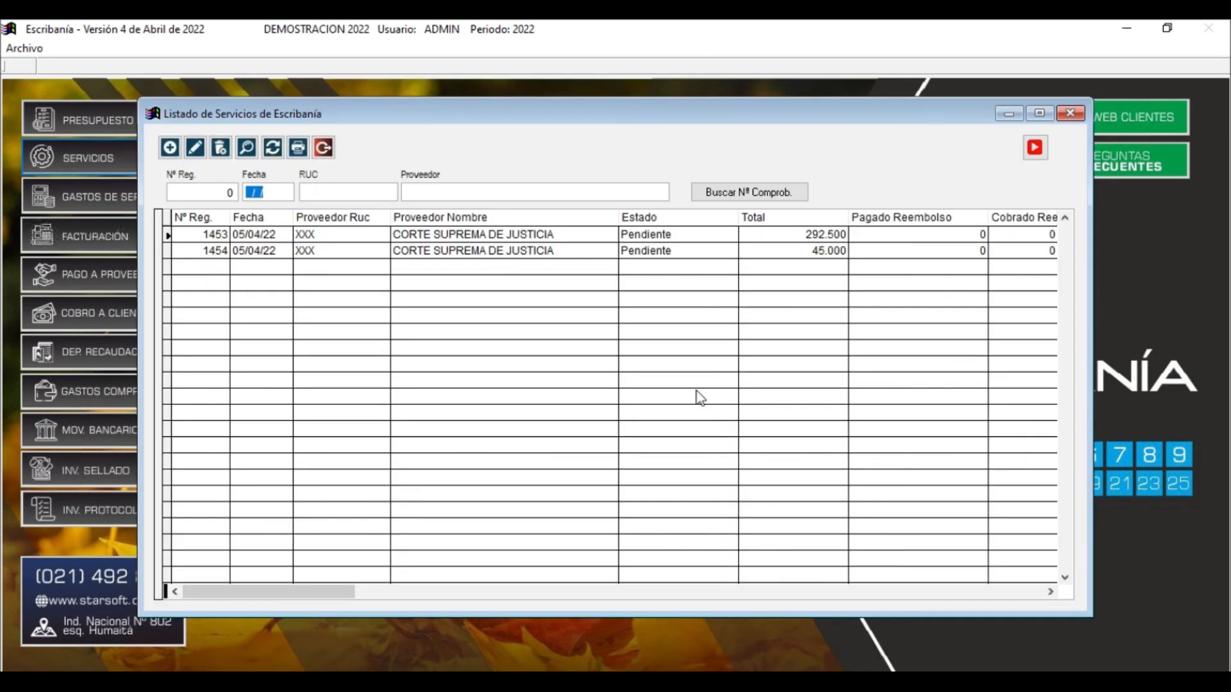
# Compare the two Corte Suprema de Justicia expense records, 1453 and 1454, in the listing
pyautogui.click(345, 241)
pyautogui.click(325, 250)
pyautogui.click(325, 236)
pyautogui.click(313, 251)
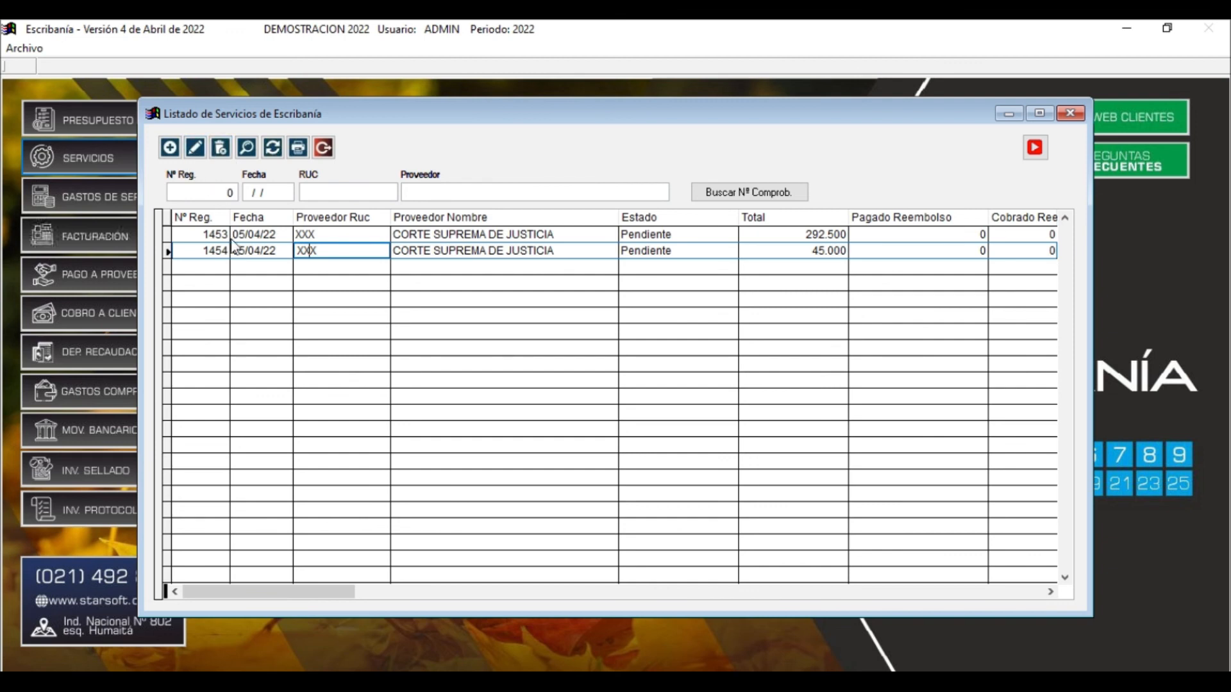
pyautogui.click(256, 237)
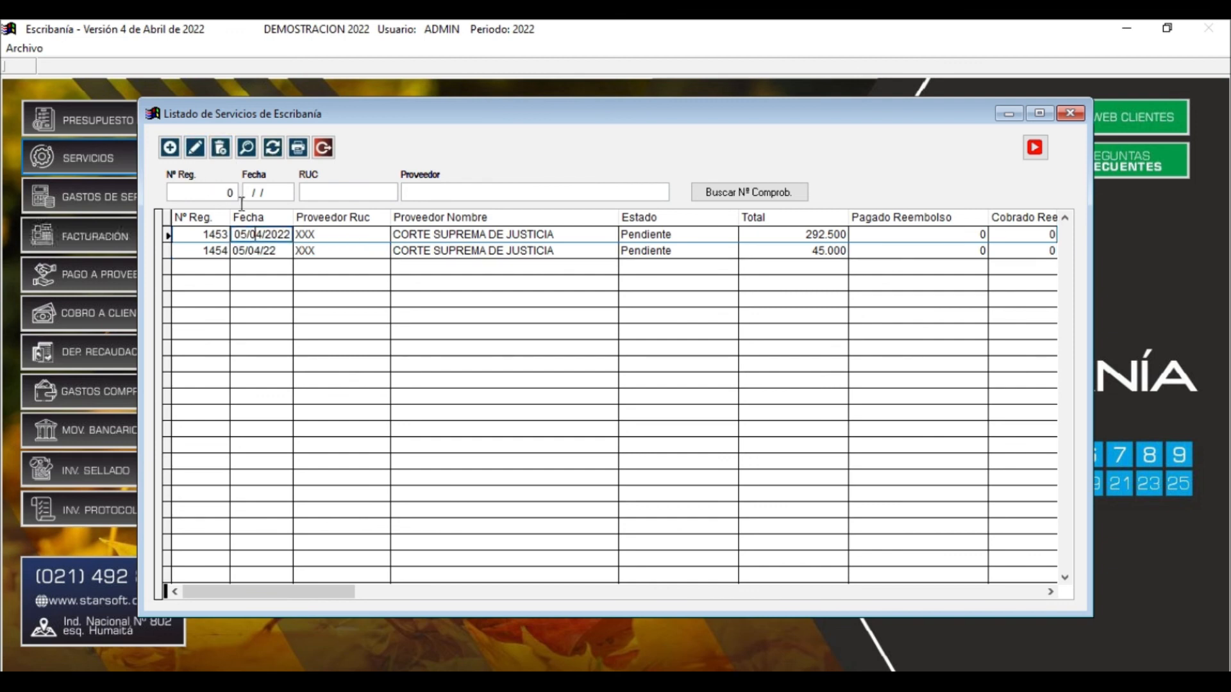
pyautogui.click(261, 250)
pyautogui.click(254, 235)
# Preview the Composición de Gastos report for expense record 1454 and close the preview
pyautogui.click(250, 250)
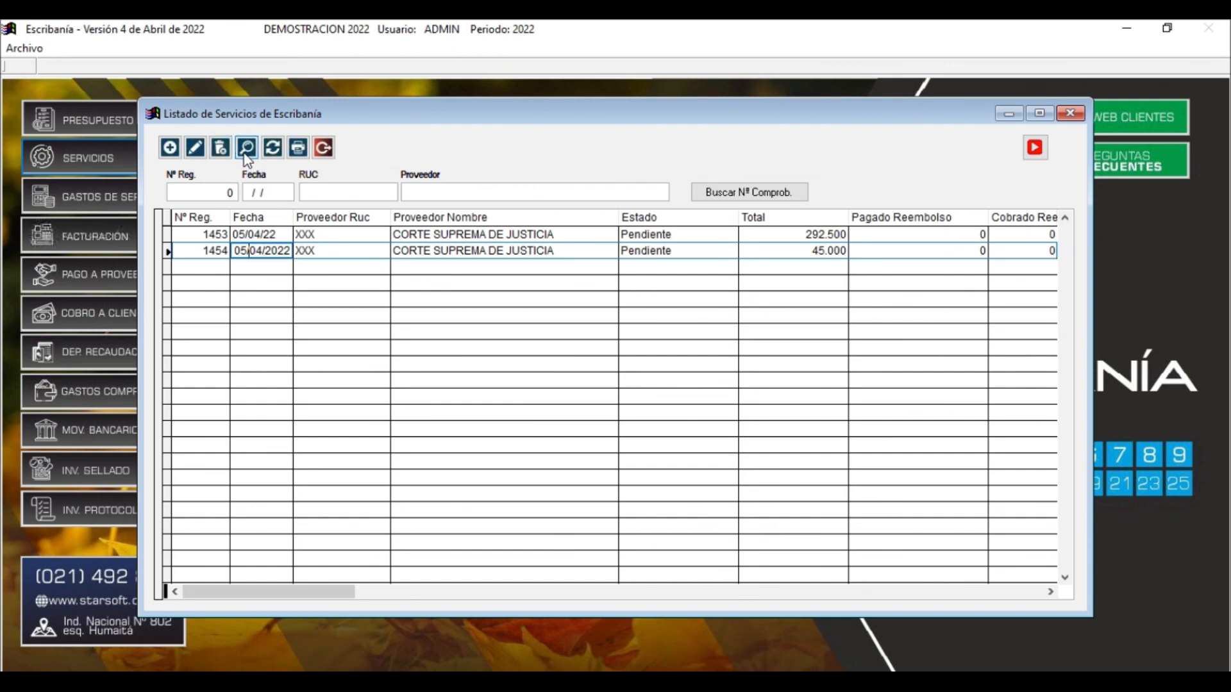
pyautogui.click(299, 149)
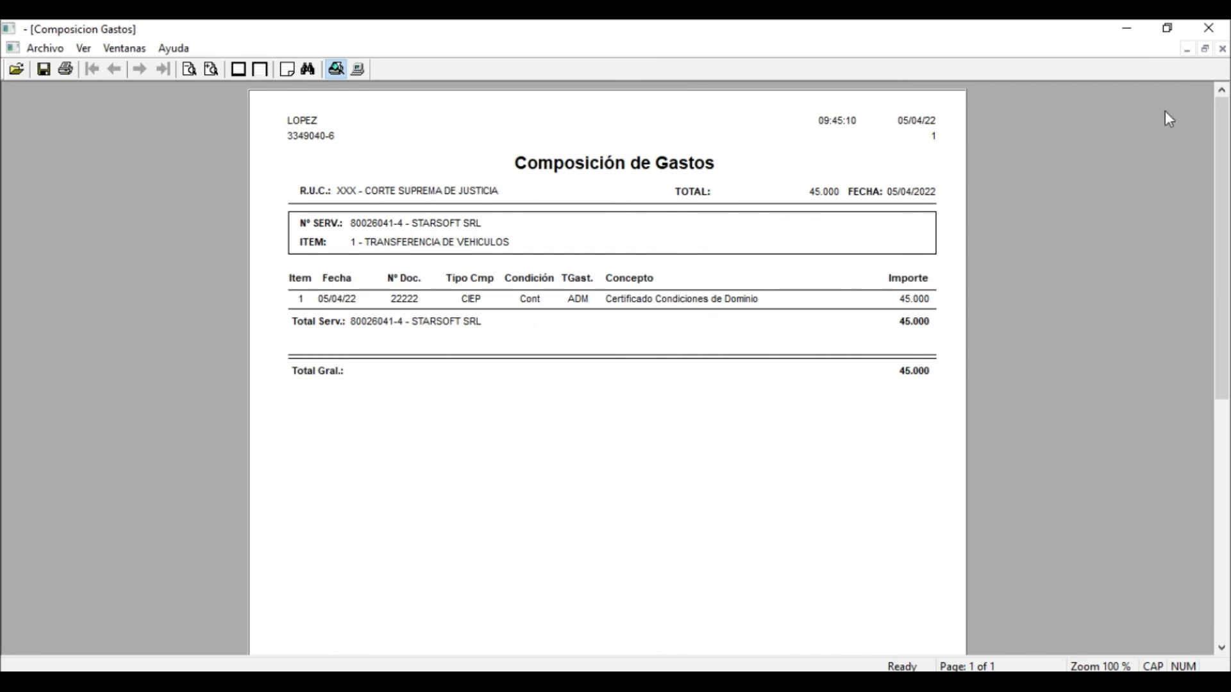
pyautogui.click(1207, 33)
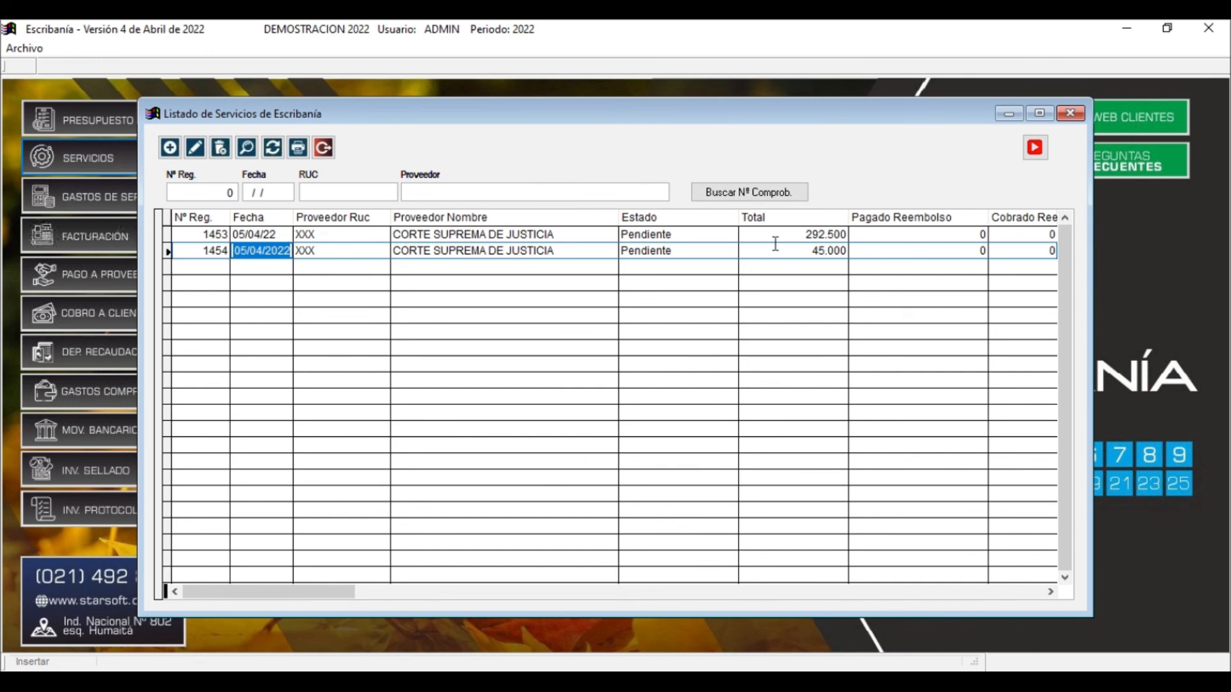
# Open the voucher number search, examine its Nº Documento filter and the entry for record 1454, and close the search
pyautogui.click(757, 193)
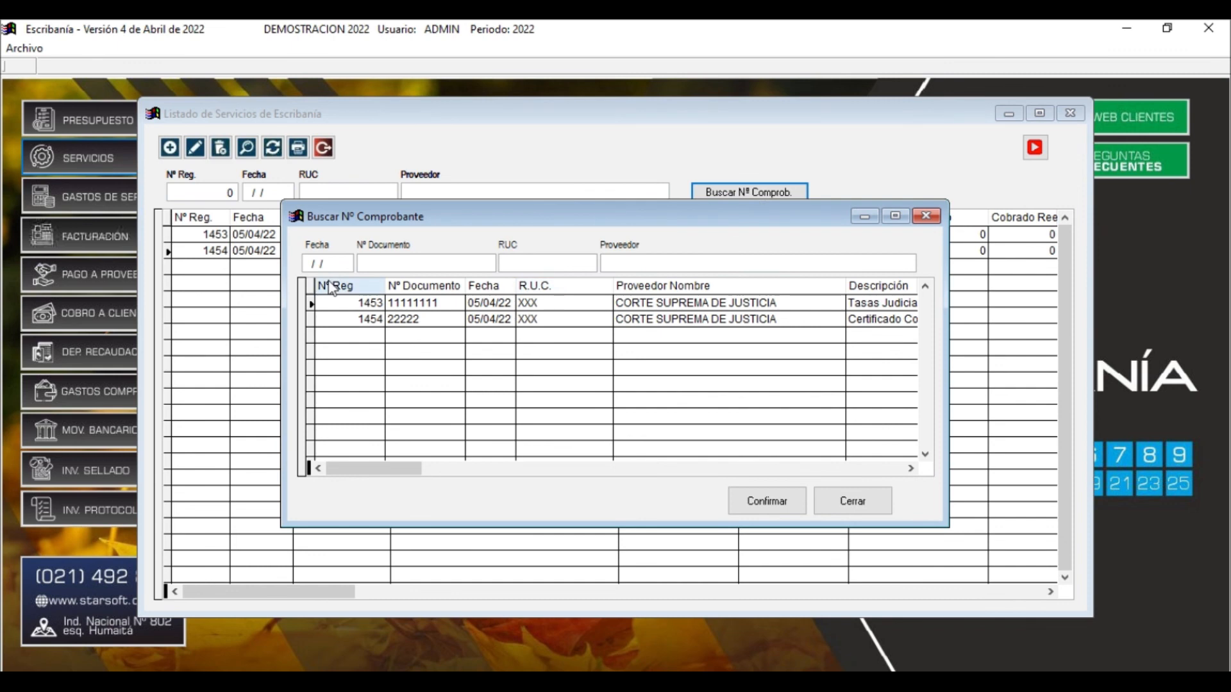
pyautogui.click(414, 263)
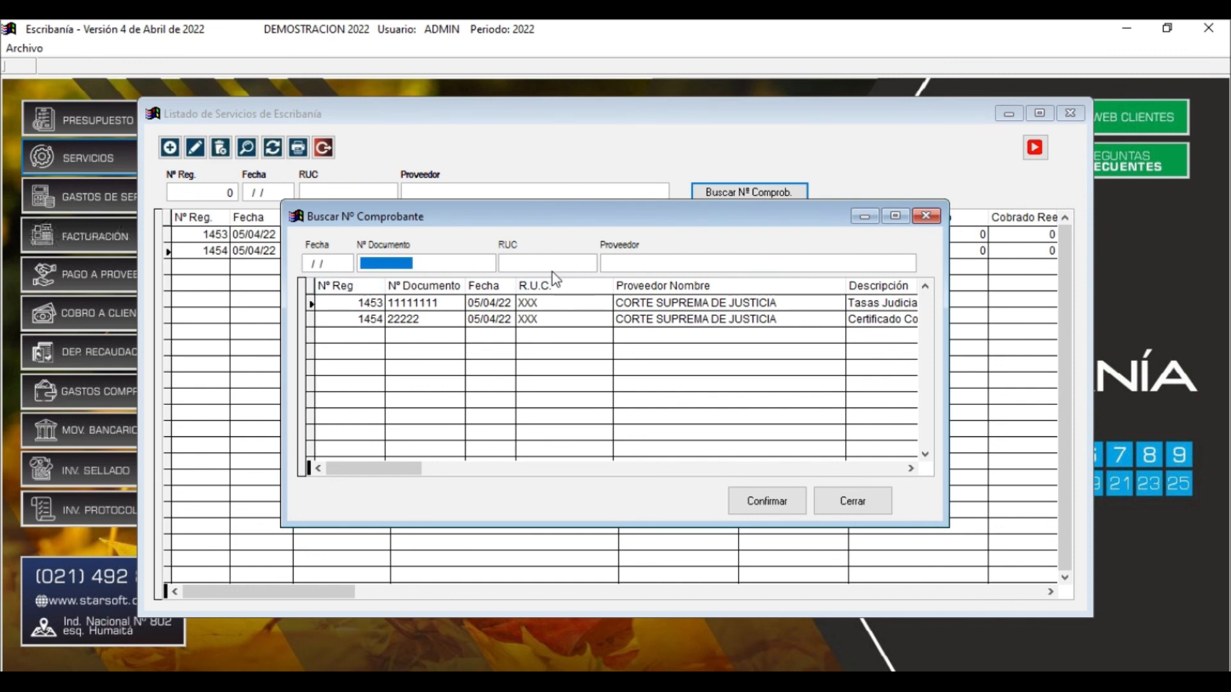
pyautogui.click(357, 316)
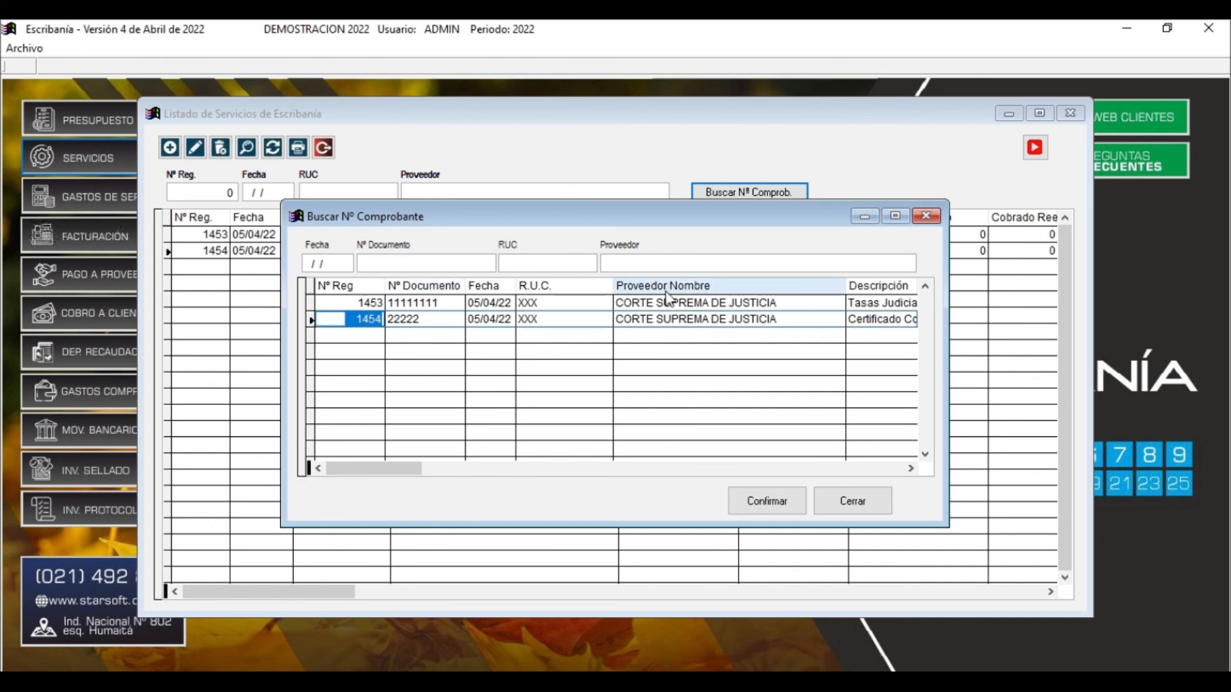
pyautogui.click(830, 503)
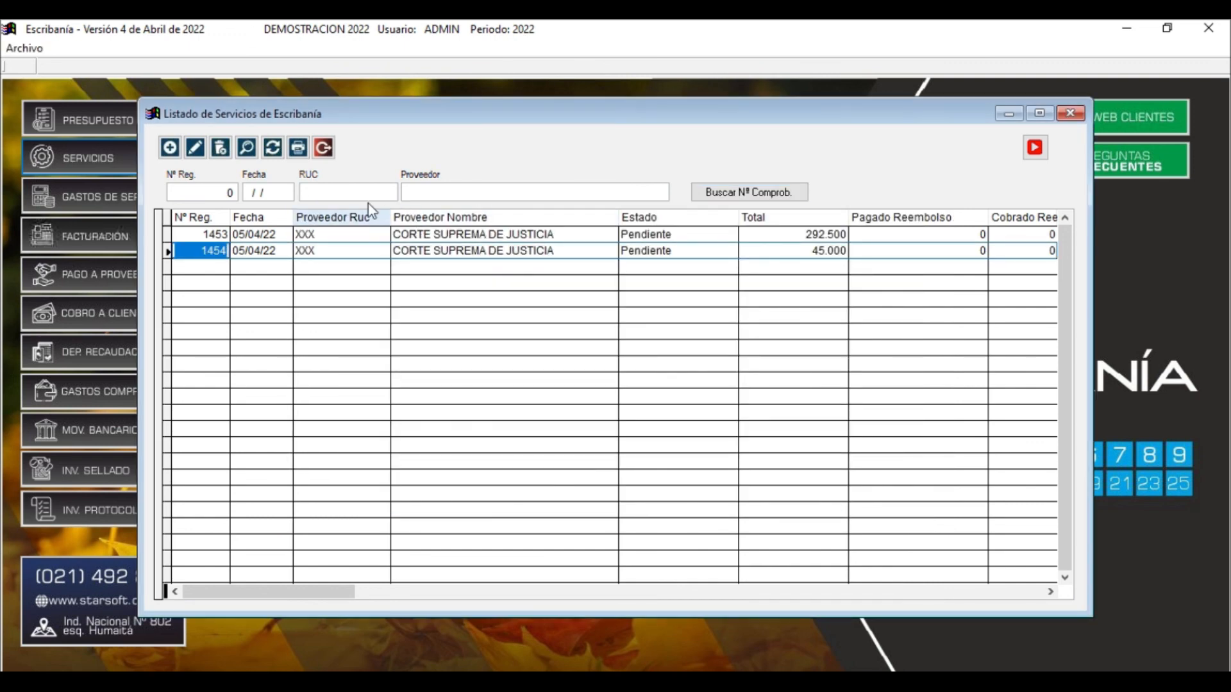